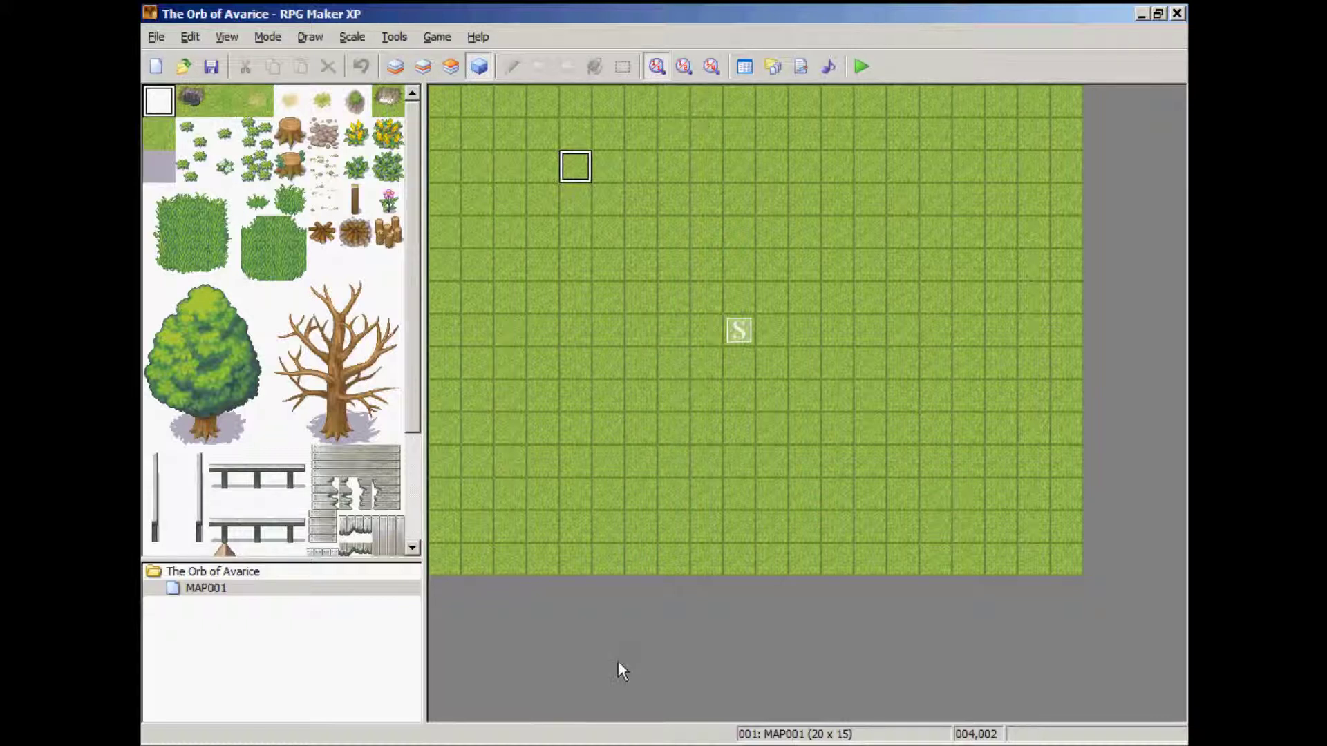
Read the naming convention for action sprites in section 5.1.1 of the Blizz-ABS User Manual and return to RPG Maker XP.
key(alt+Tab)
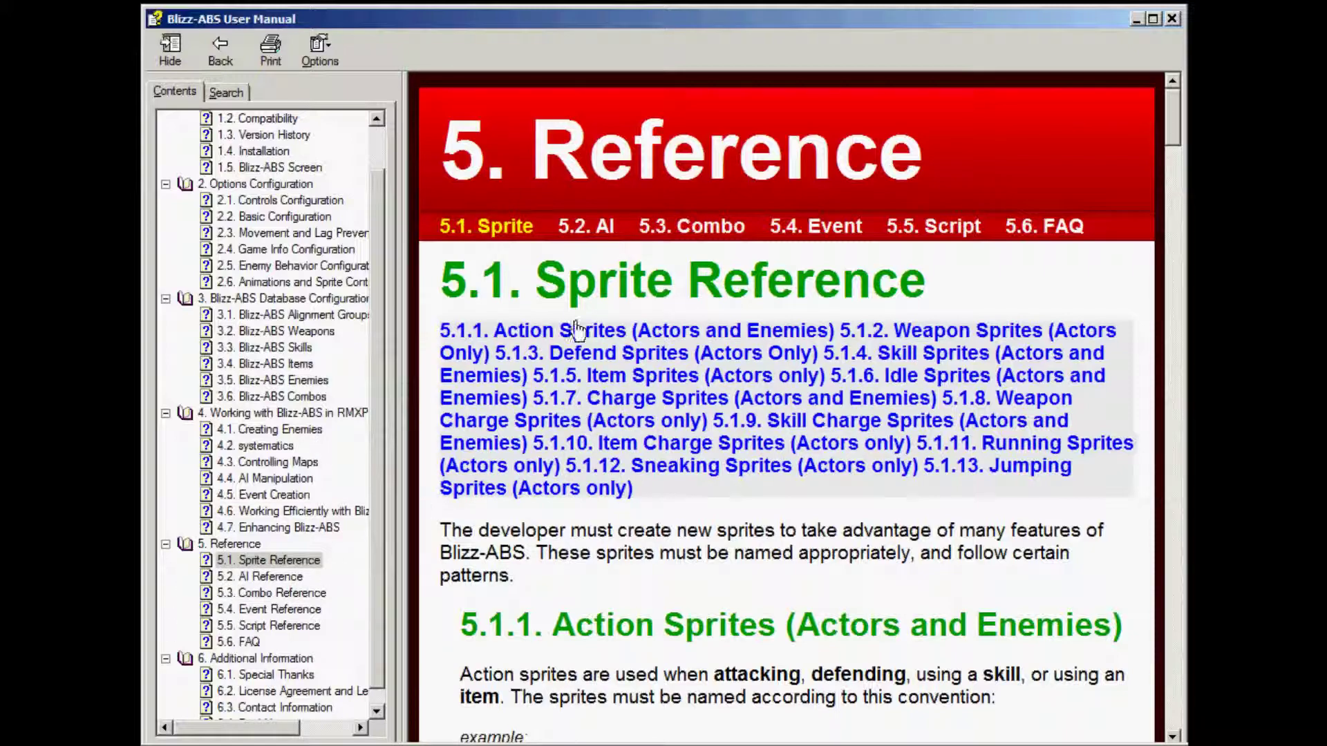
scroll(493, 489, down, 7)
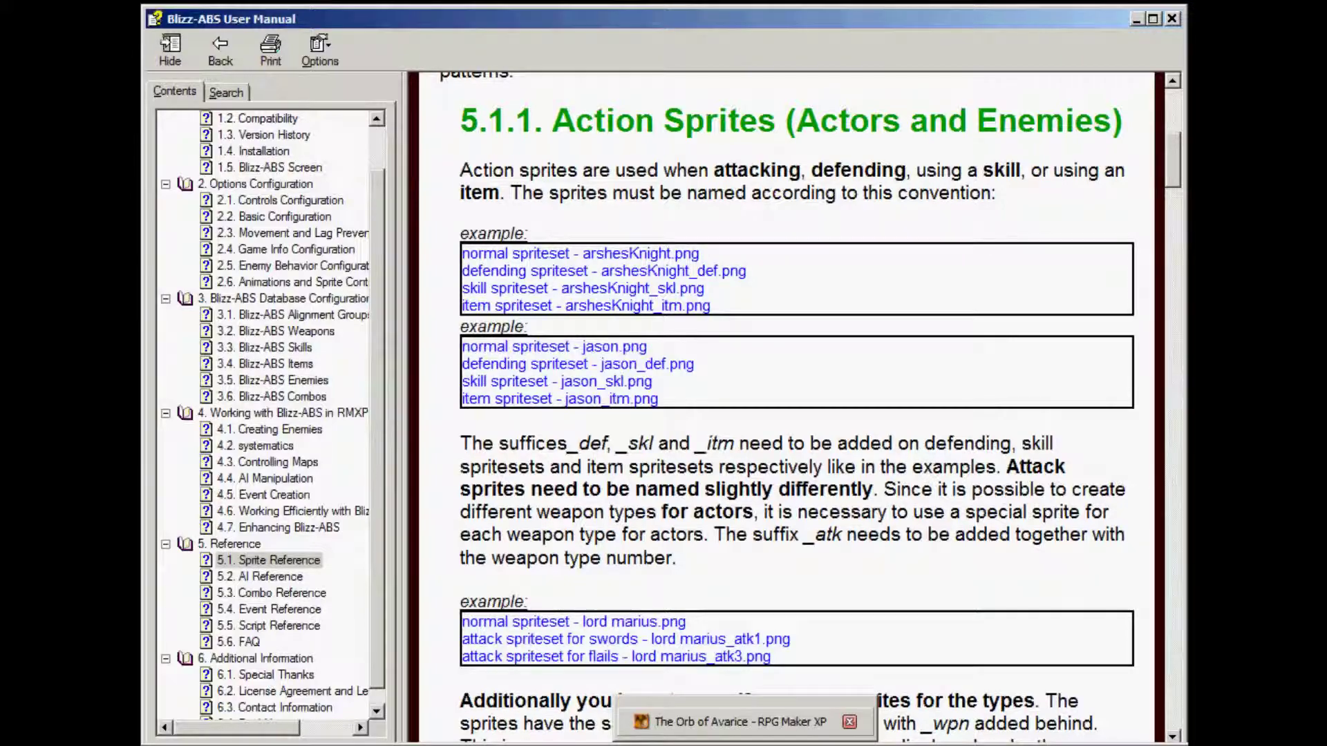
key(alt+Tab)
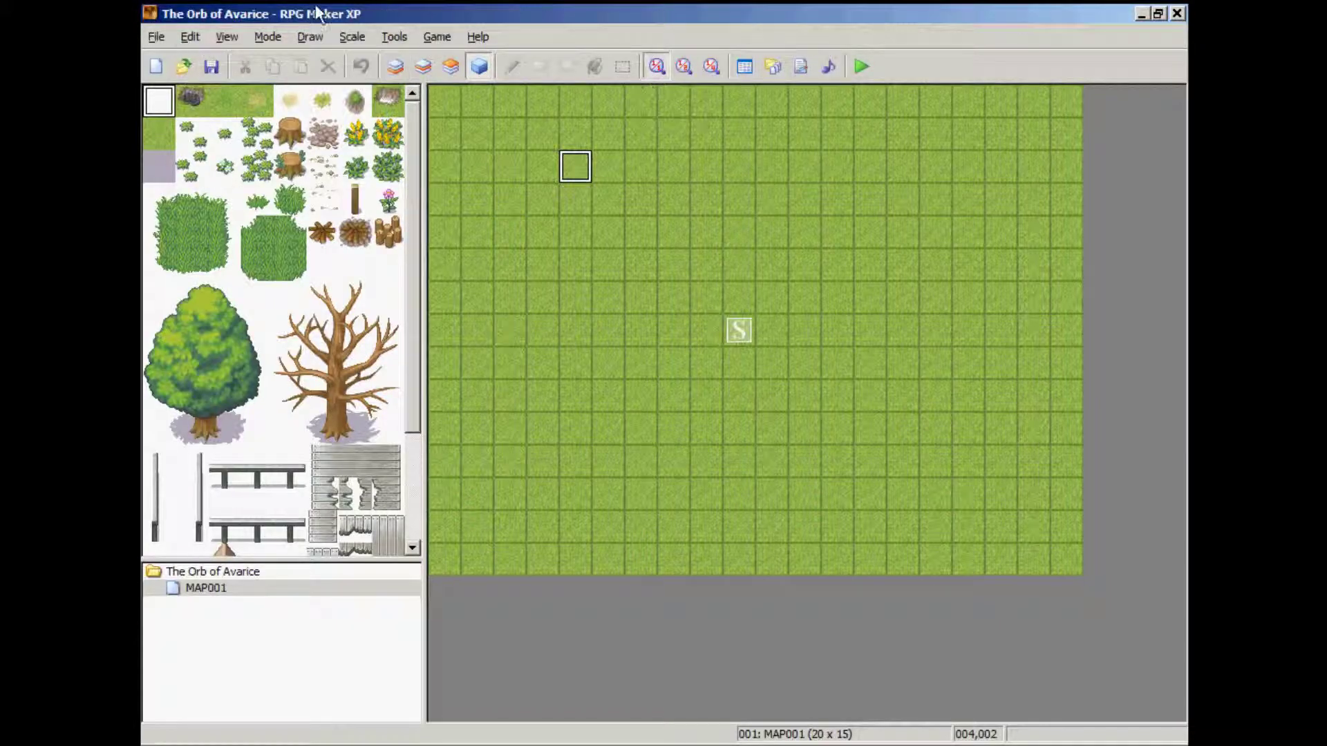
Open the Graphics/Characters category of the Materialbase and preview the 001-Fighter01 sprite.
click(382, 34)
click(431, 81)
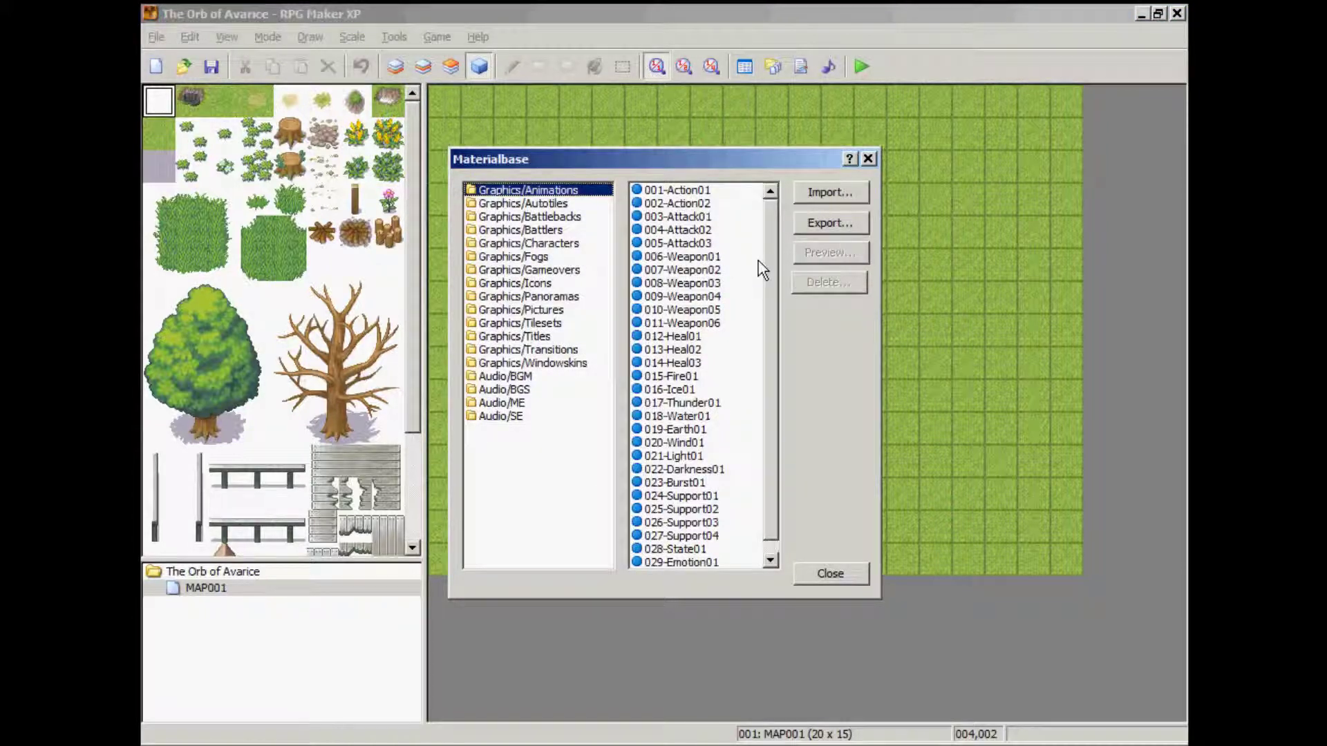
click(513, 244)
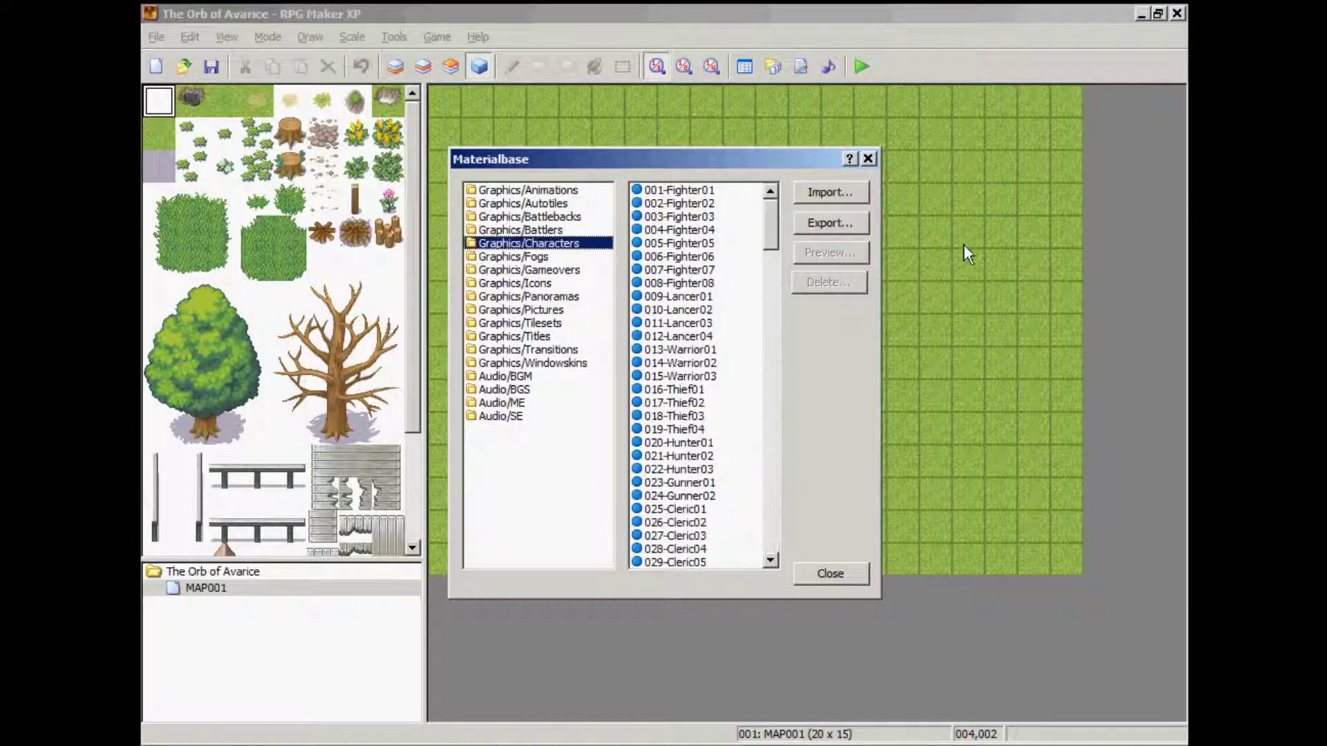
click(829, 194)
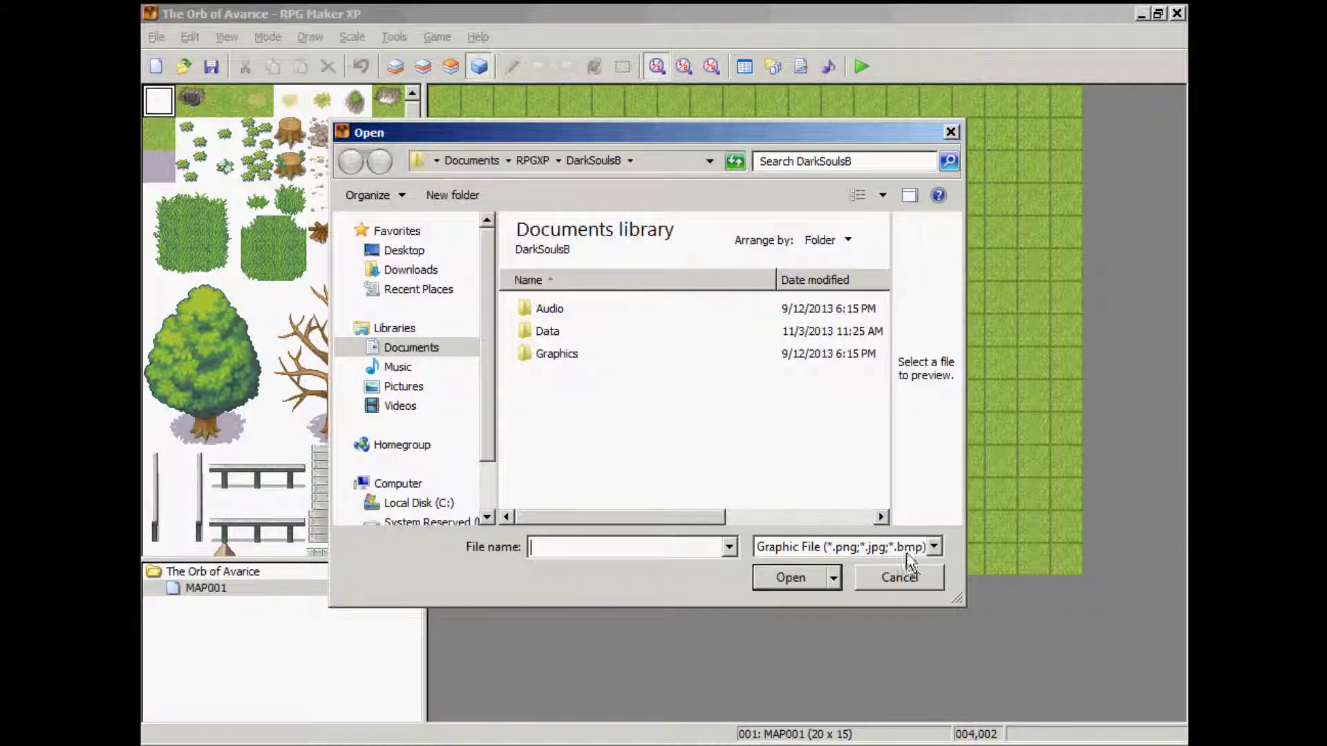
click(914, 572)
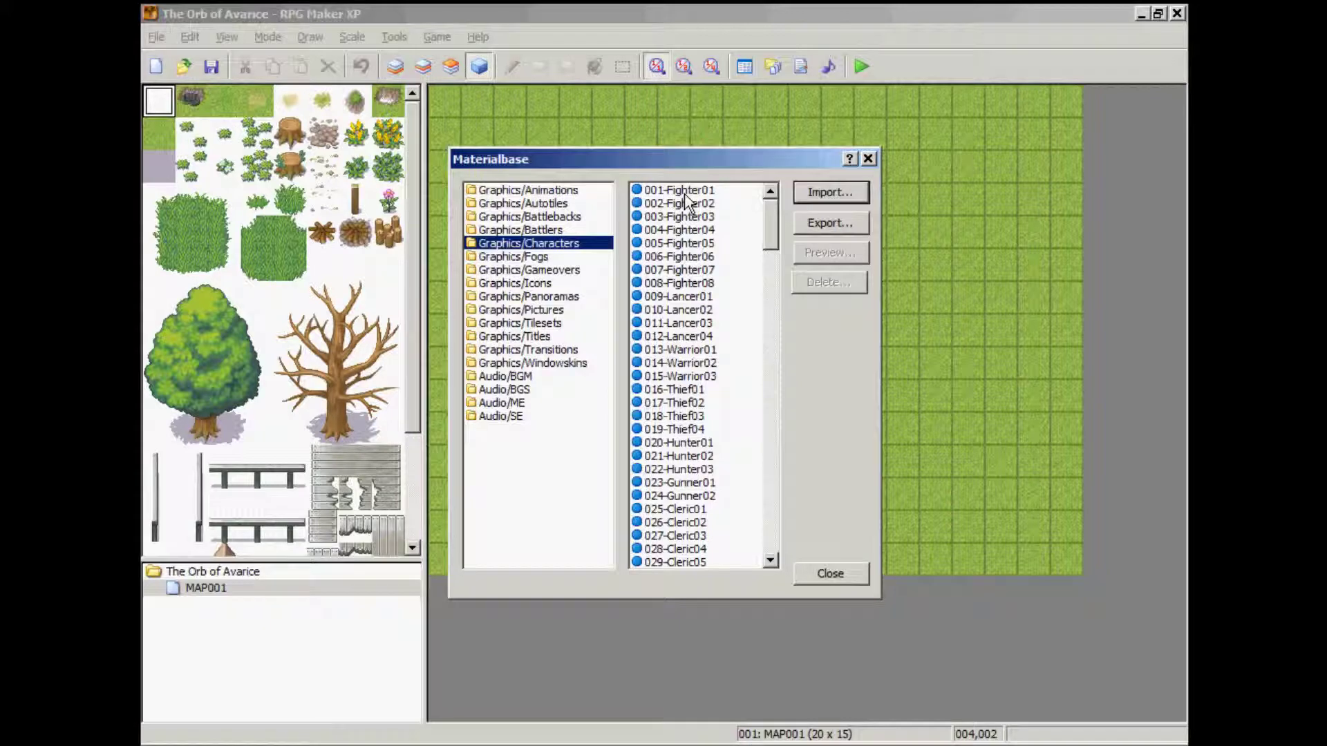
double_click(708, 194)
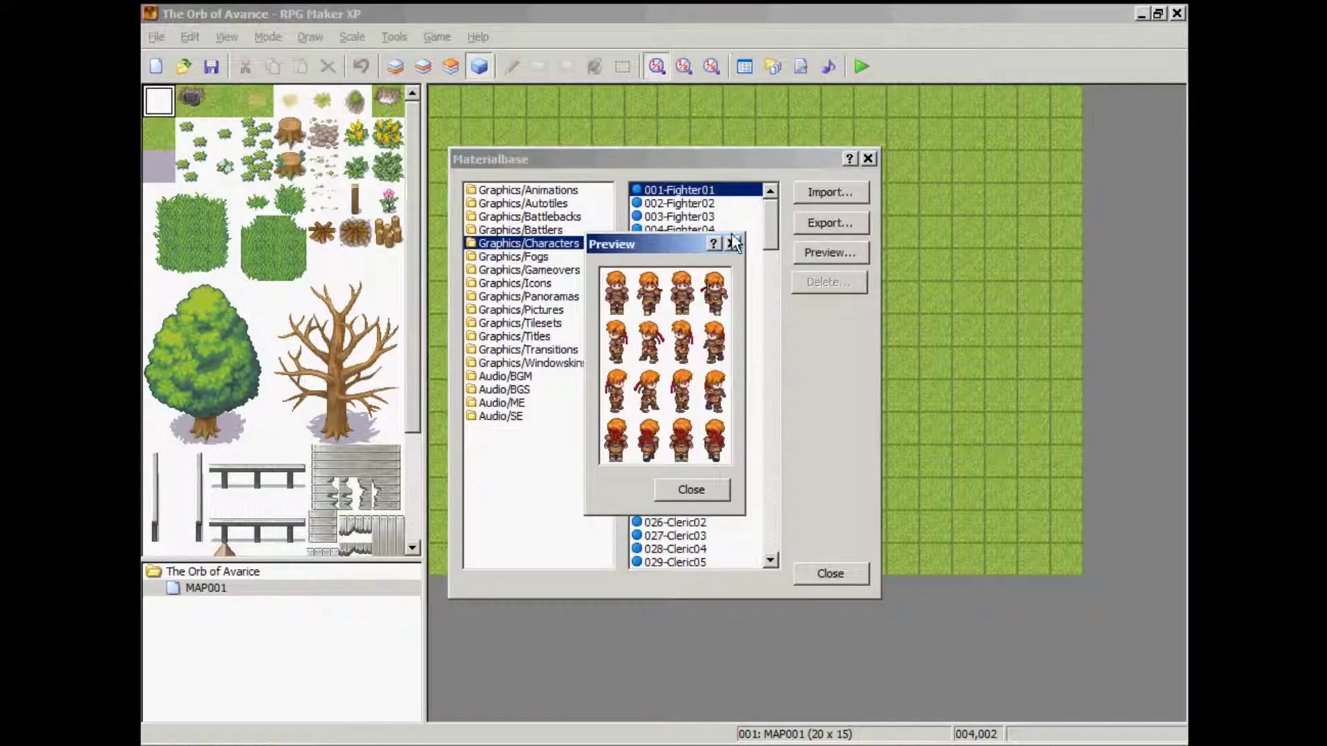
key(Escape)
Start a character graphics import and browse to the SpritesToImport folder inside RPGXP\OofA.
click(830, 192)
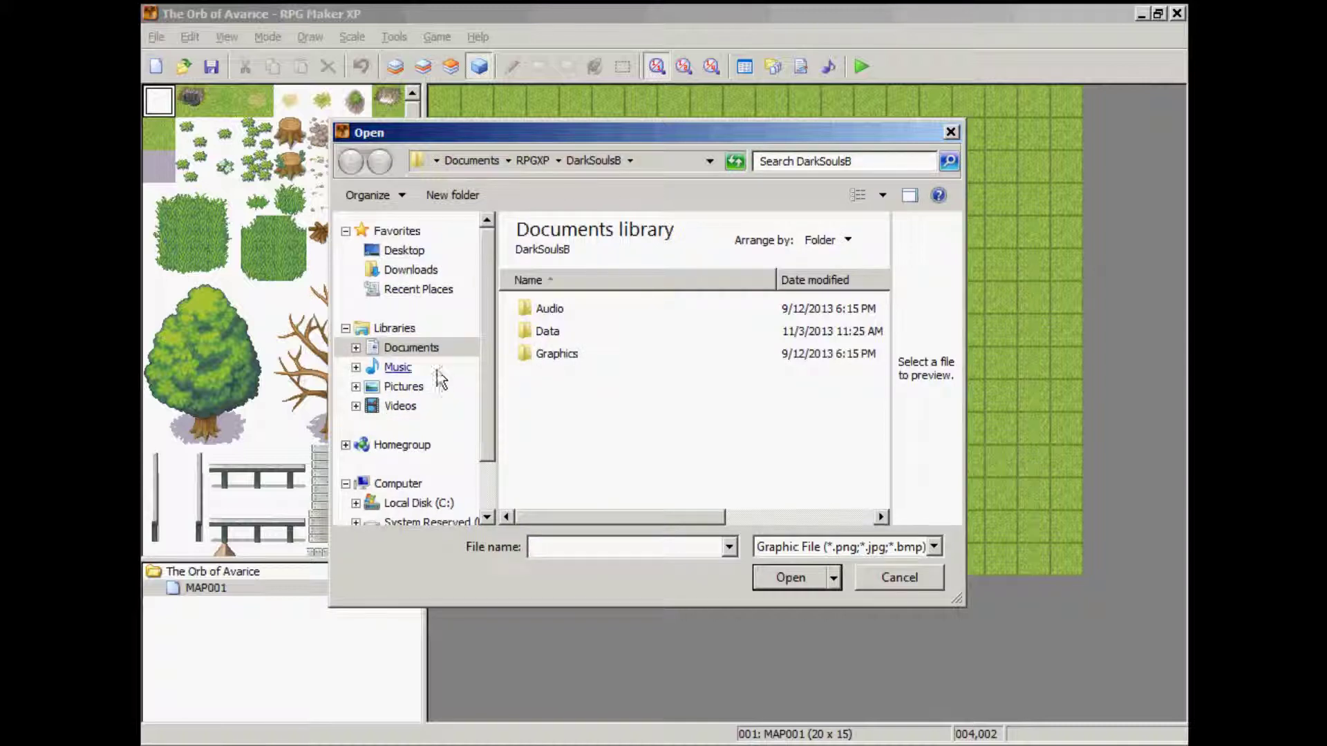
click(443, 349)
double_click(589, 497)
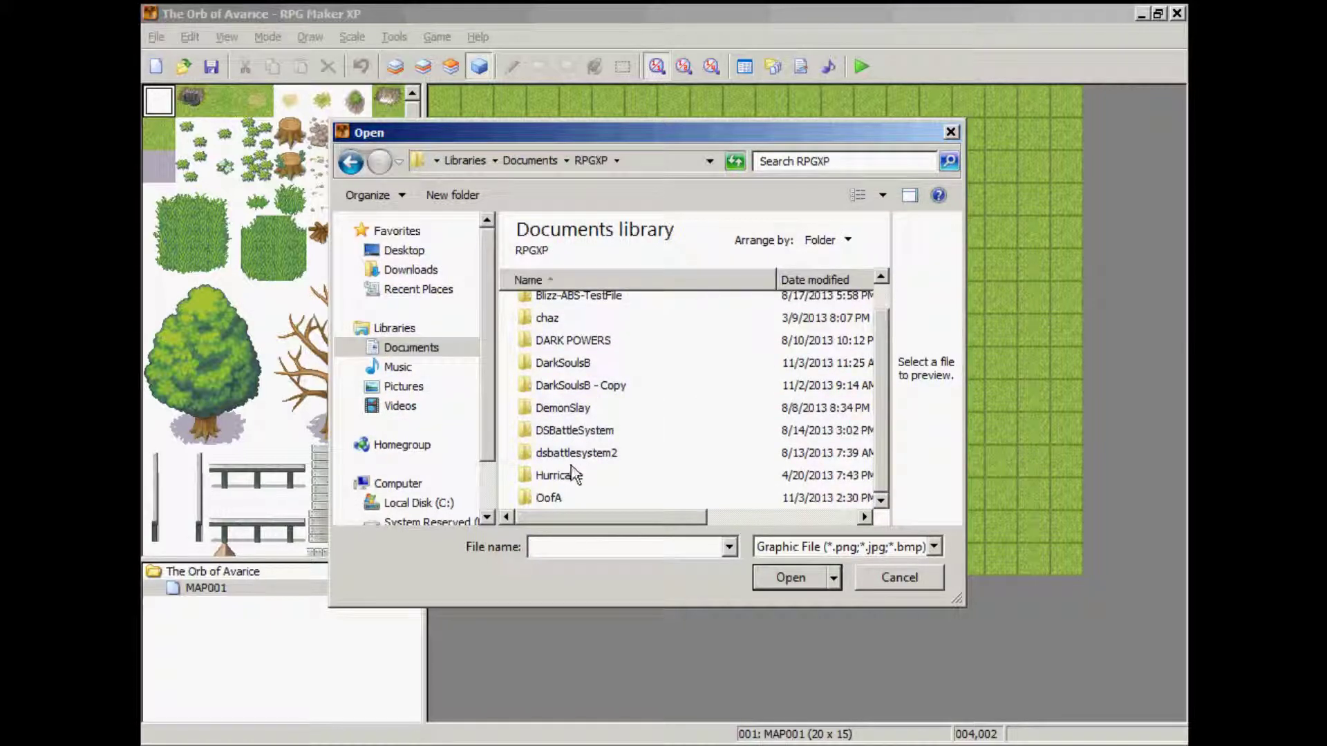
double_click(569, 493)
click(577, 381)
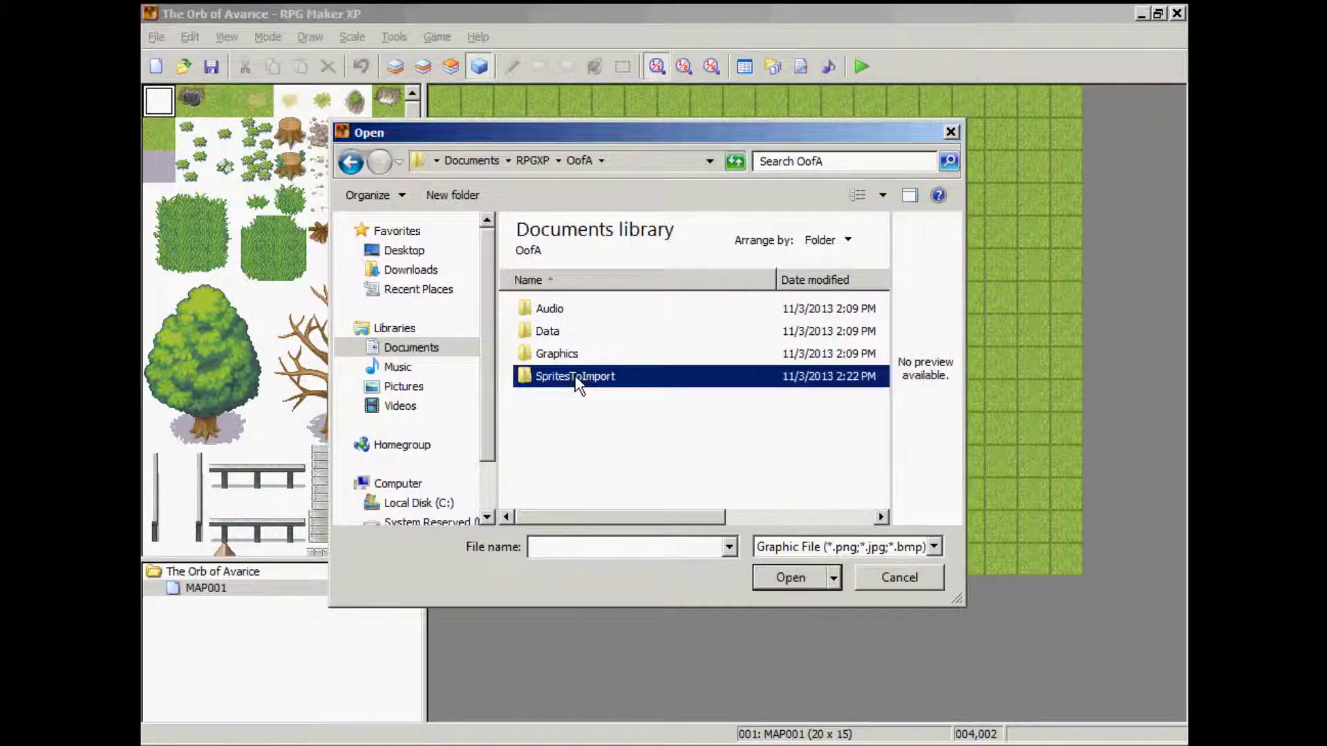
double_click(578, 381)
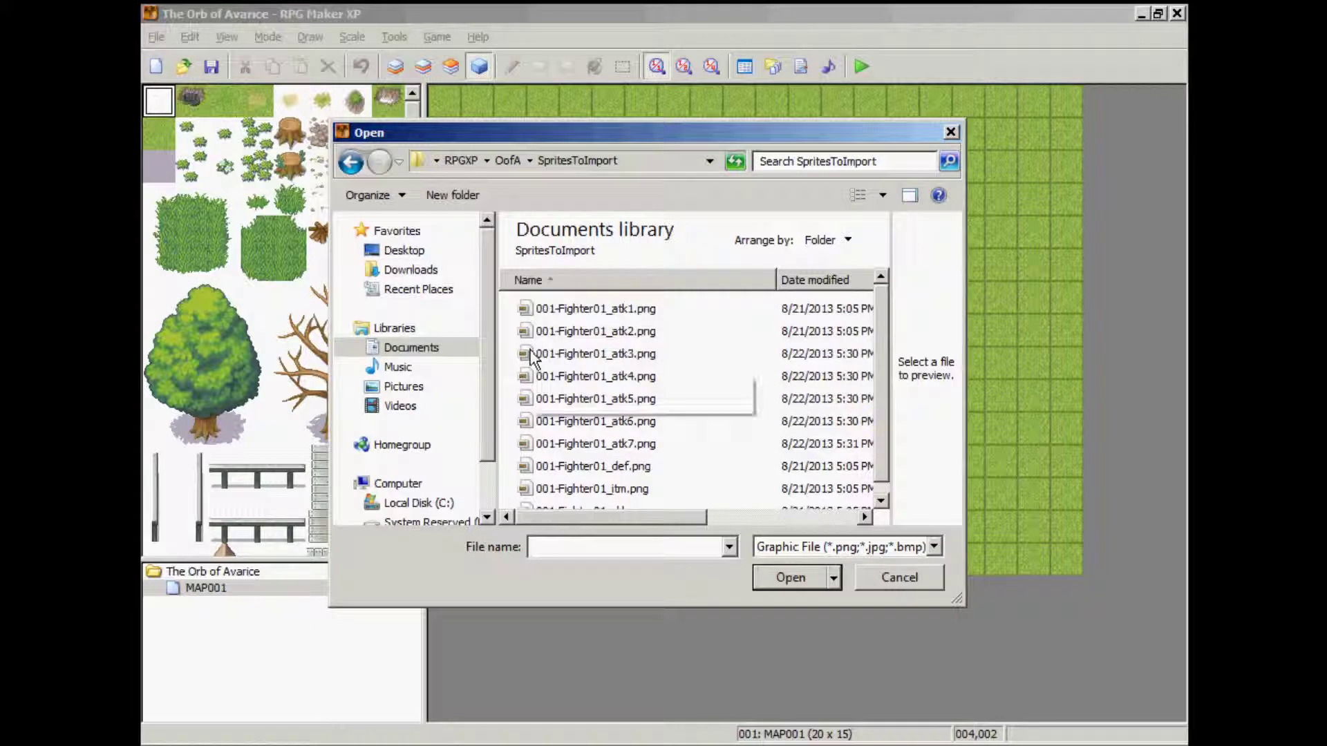
Select all the 001-Fighter01 sprite files, _atk1 to _atk7, _def, _itm and _skl, and open them for import.
click(538, 314)
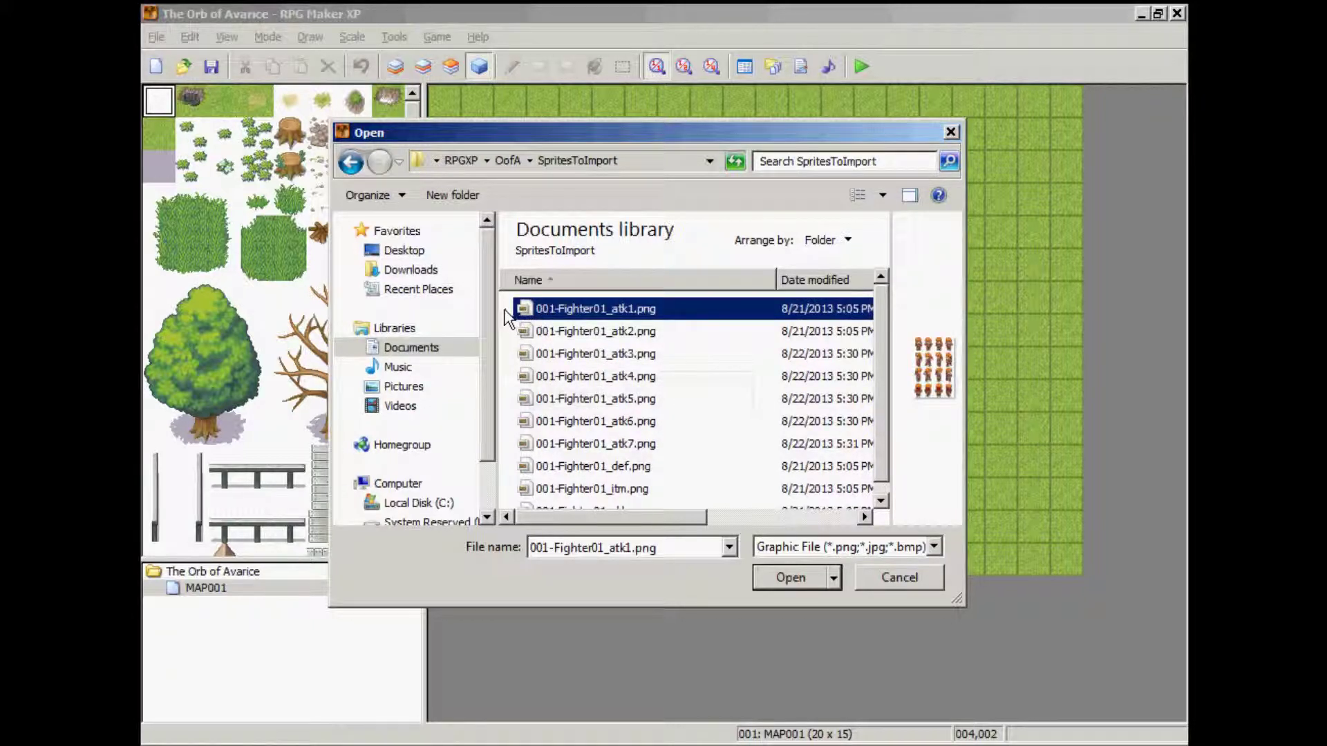
drag(510, 313, 579, 503)
ctrl+scroll(578, 488, down, 2)
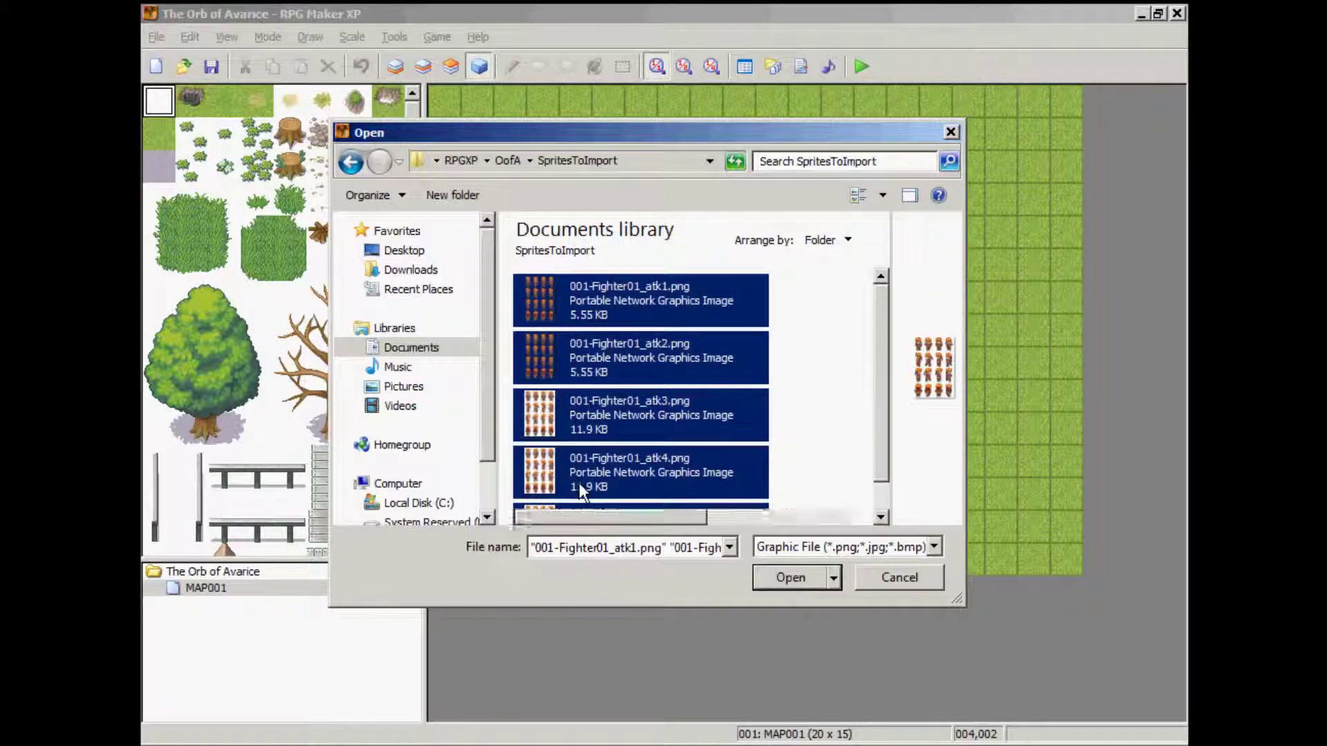
ctrl+scroll(577, 490, up, 2)
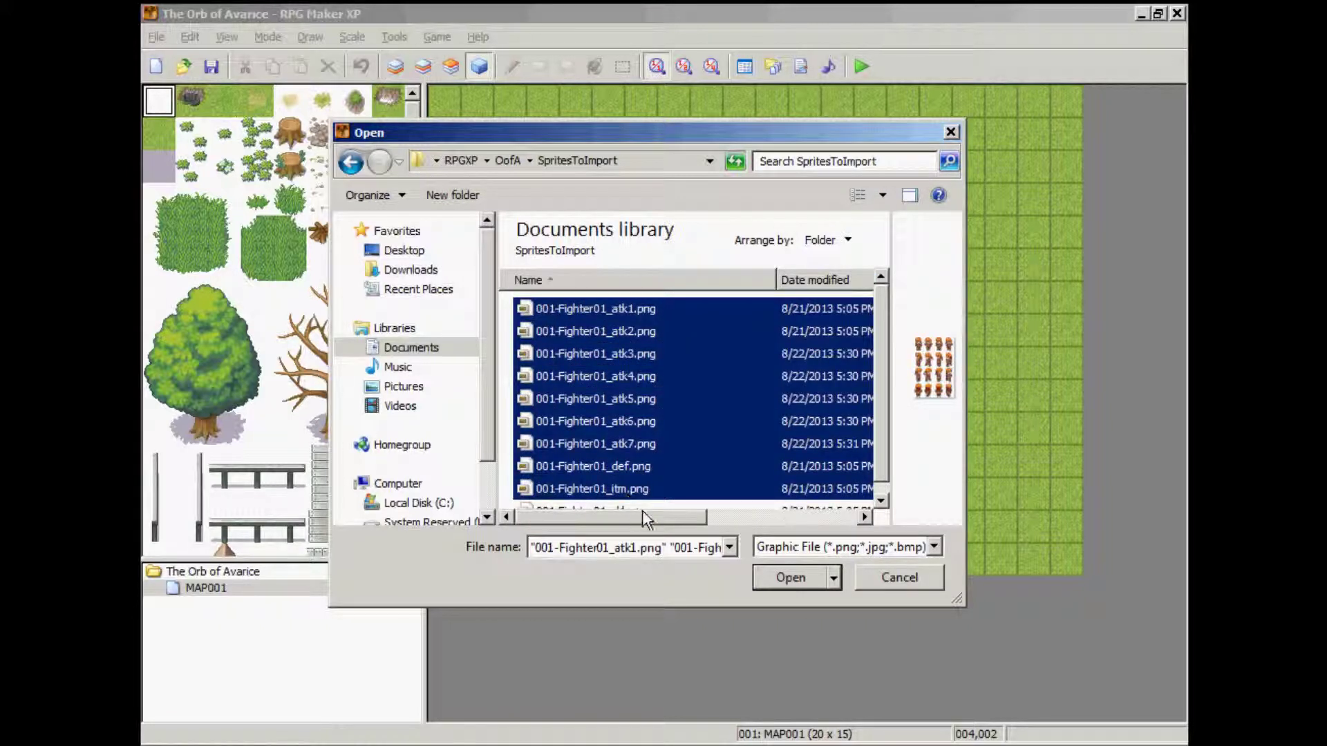
mouse_move(702, 520)
mouse_down()
mouse_move(843, 520)
mouse_move(704, 521)
mouse_up()
ctrl+drag(506, 312, 532, 487)
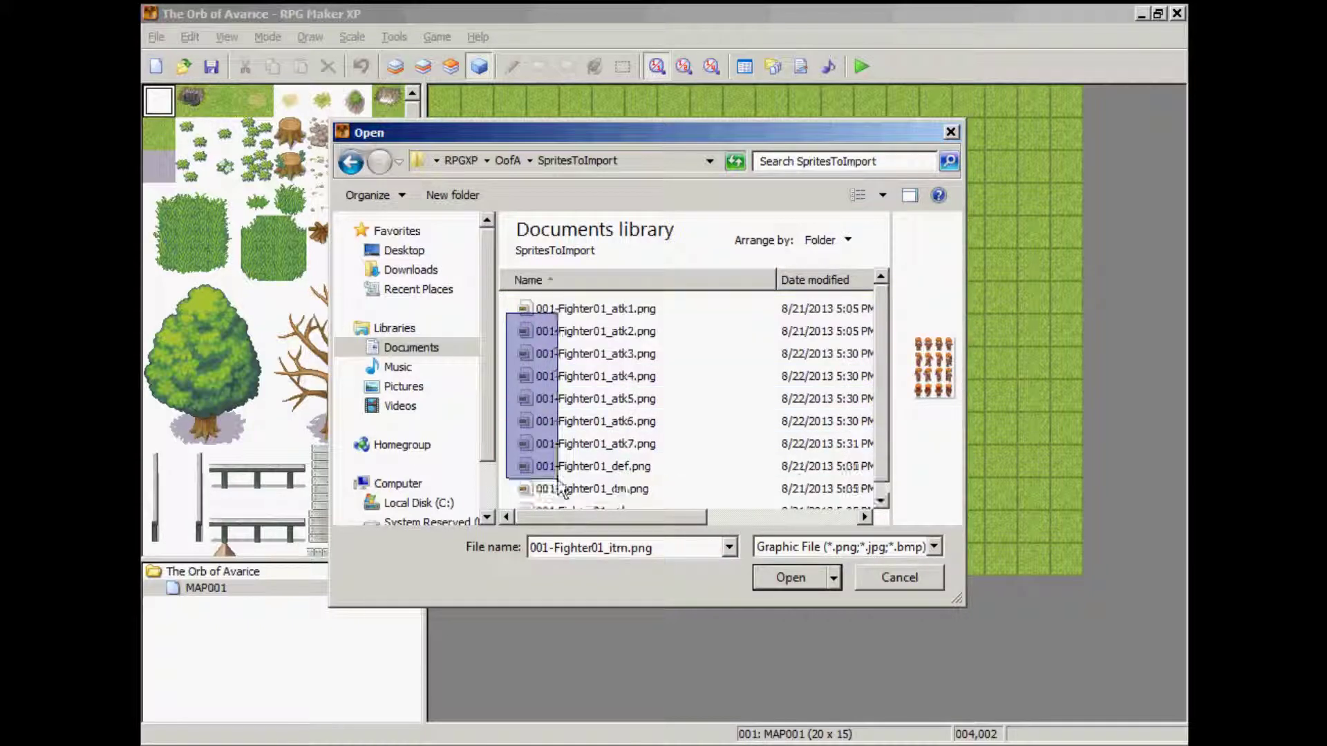
ctrl+scroll(552, 484, down, 2)
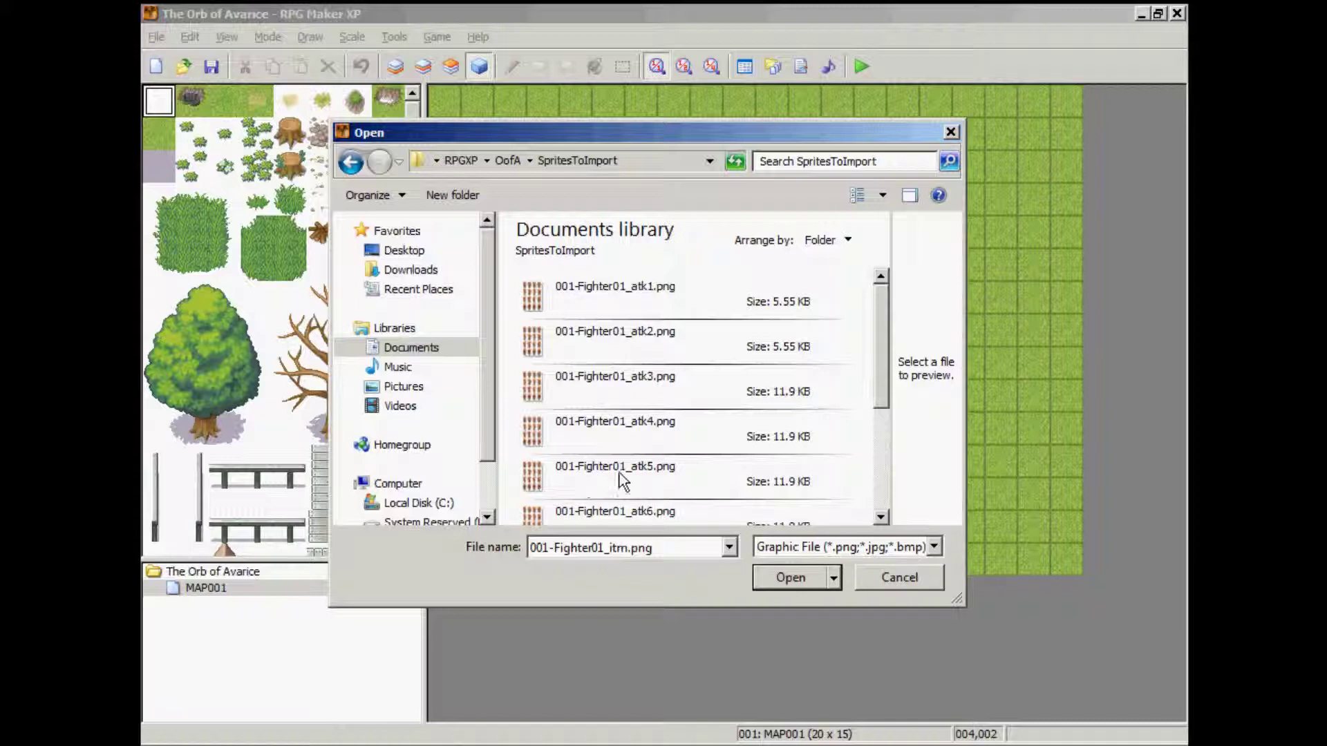
ctrl+scroll(842, 413, up, 3)
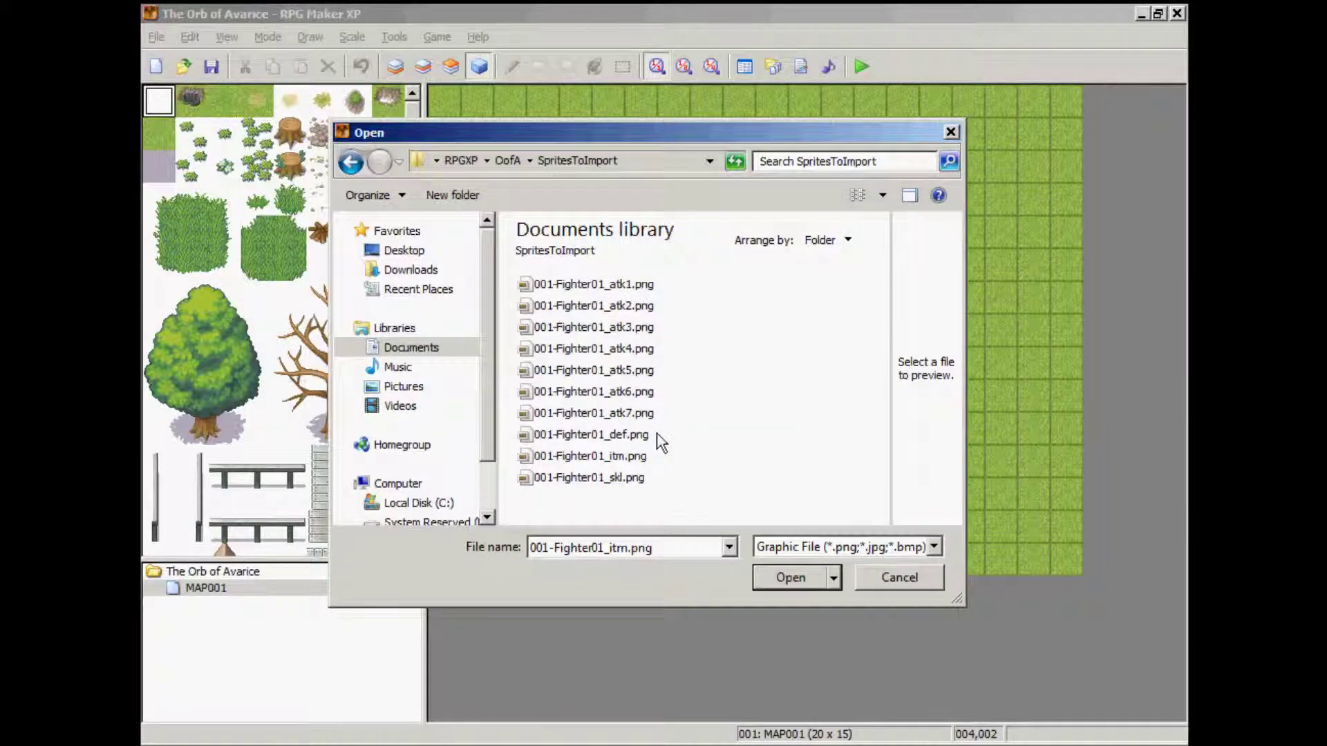
drag(720, 477, 495, 262)
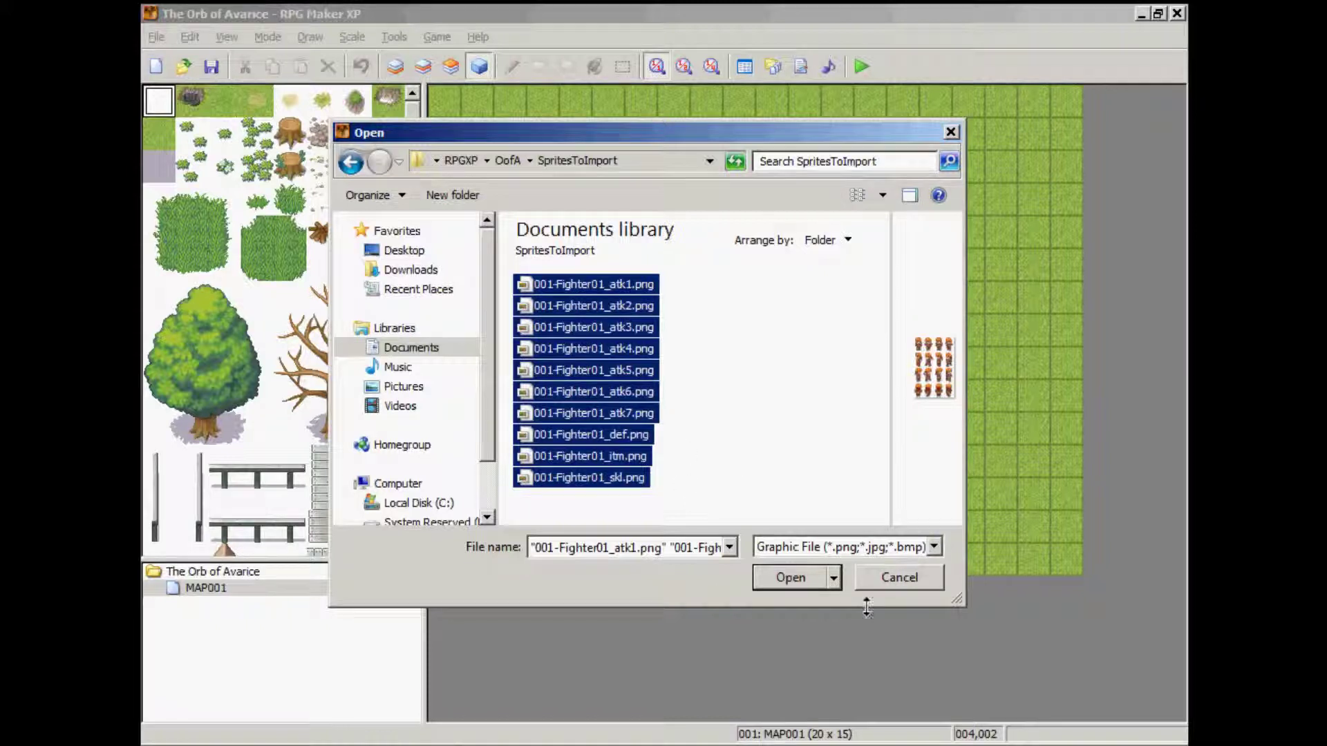
click(784, 579)
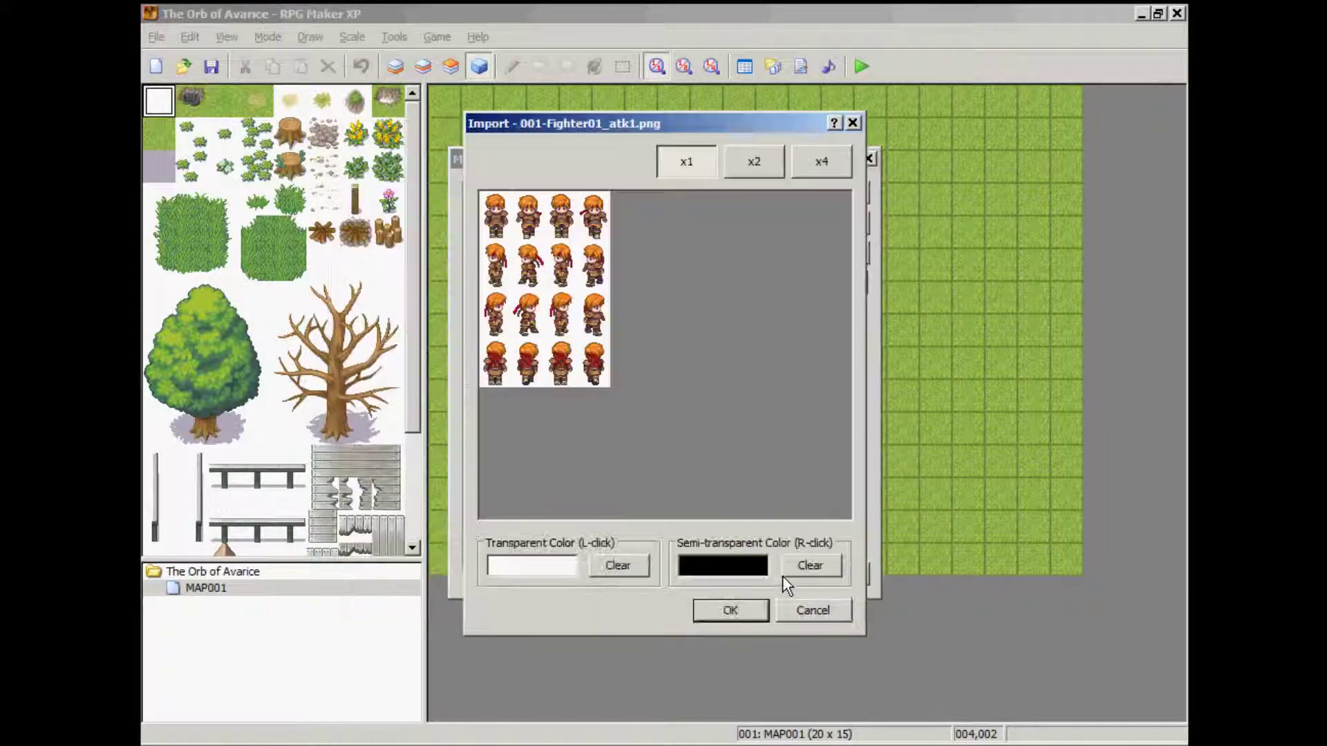
Accept the preset transparent and semi-transparent colors for each 001-Fighter01 action sprite to import it.
click(742, 617)
click(742, 616)
click(742, 617)
click(742, 617)
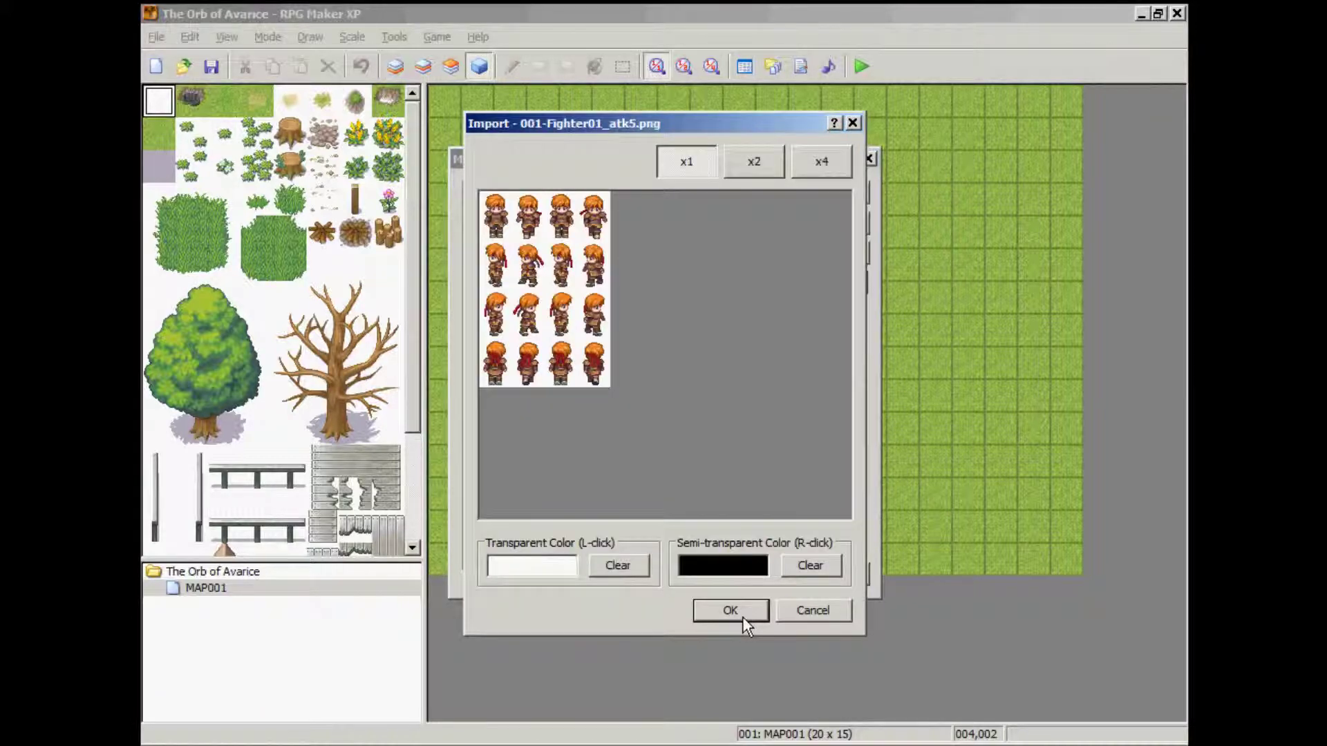
click(730, 611)
click(730, 611)
click(730, 610)
click(731, 610)
click(742, 617)
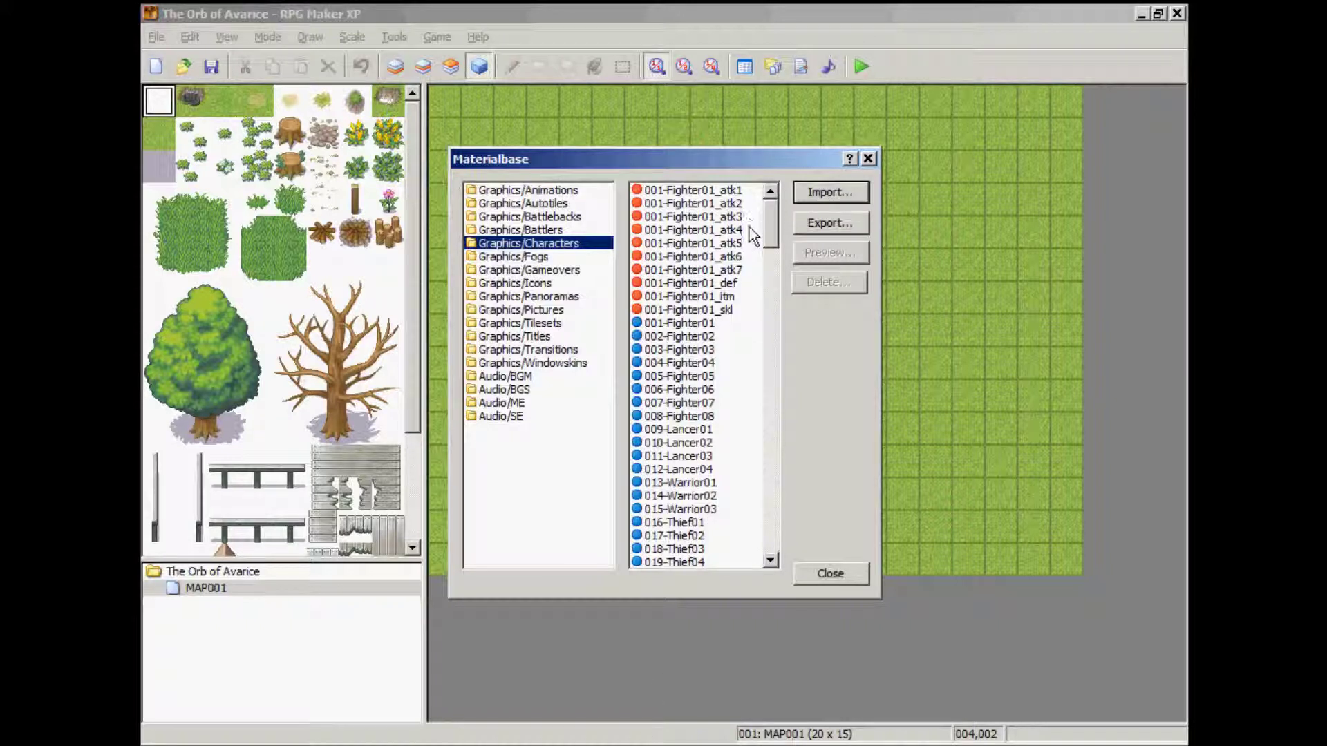
Check the imported 001-Fighter01 sprites in the Materialbase's character list, reopening it once, and close it.
click(732, 297)
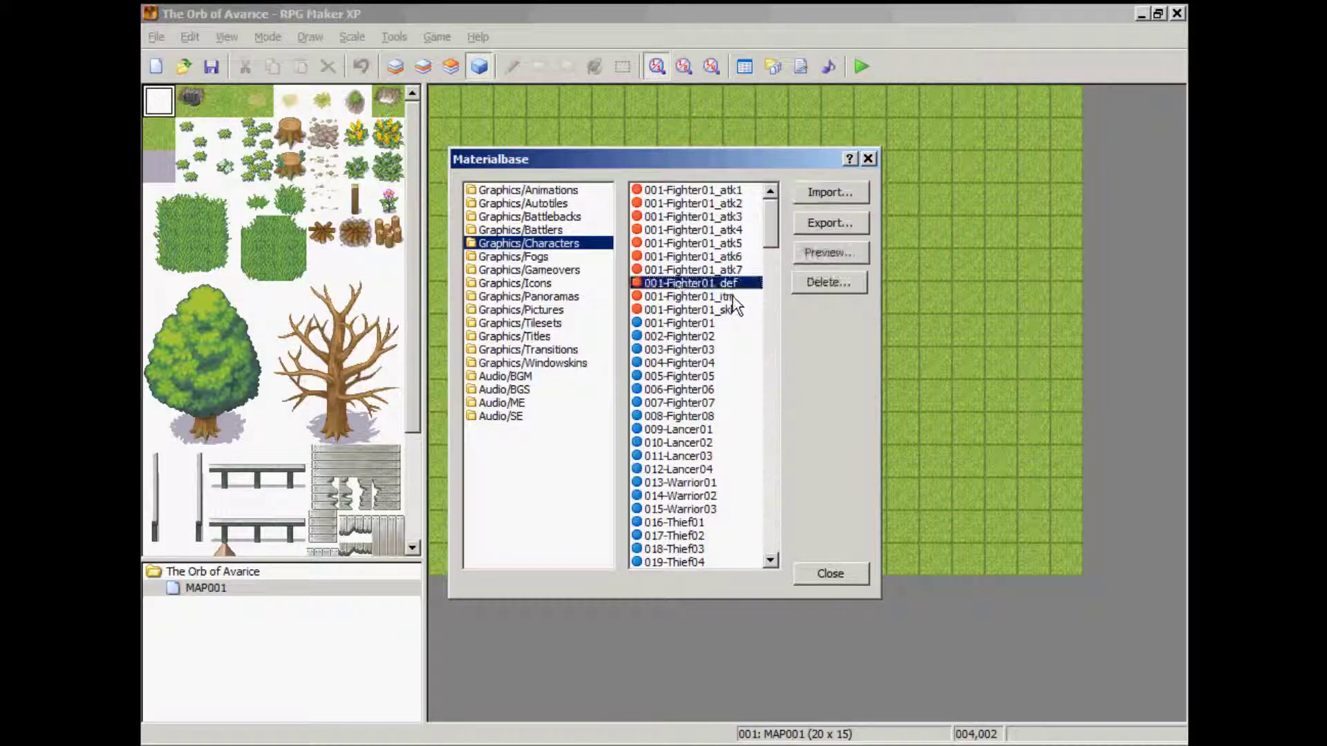
click(734, 311)
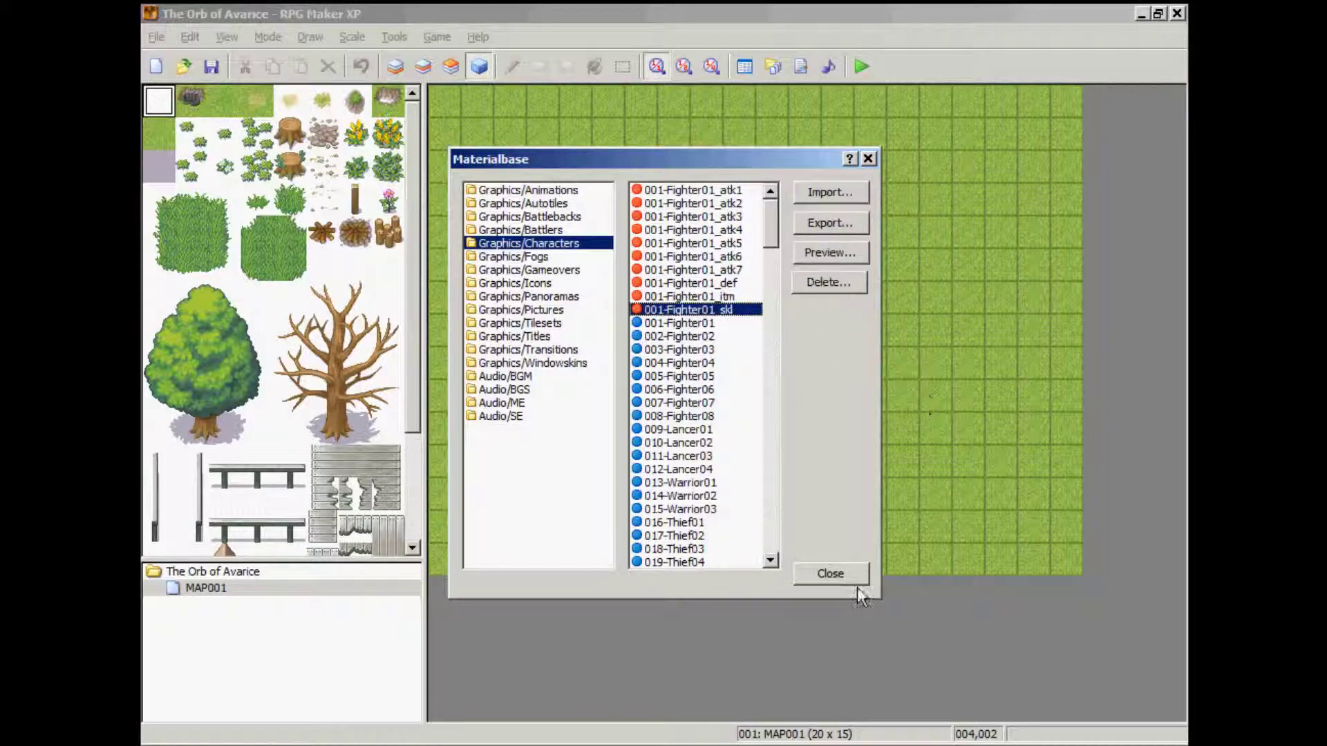
click(826, 576)
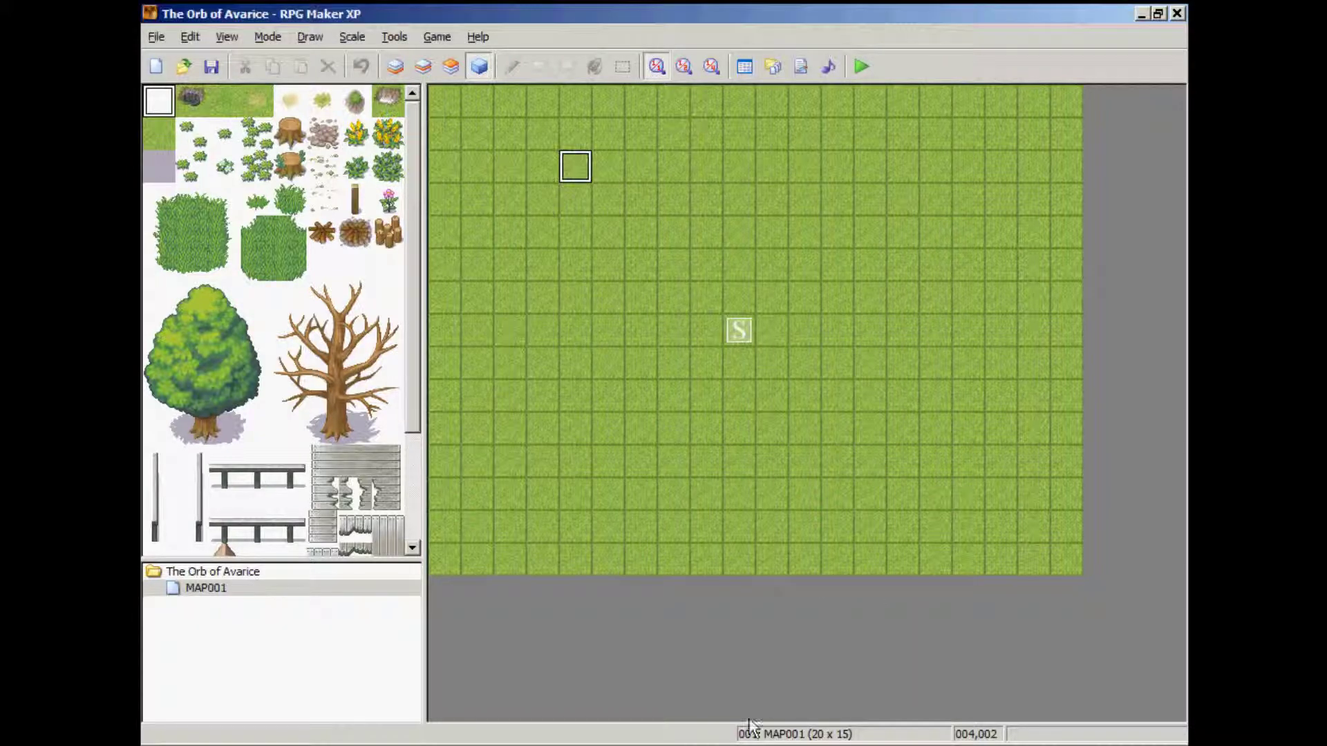
click(394, 37)
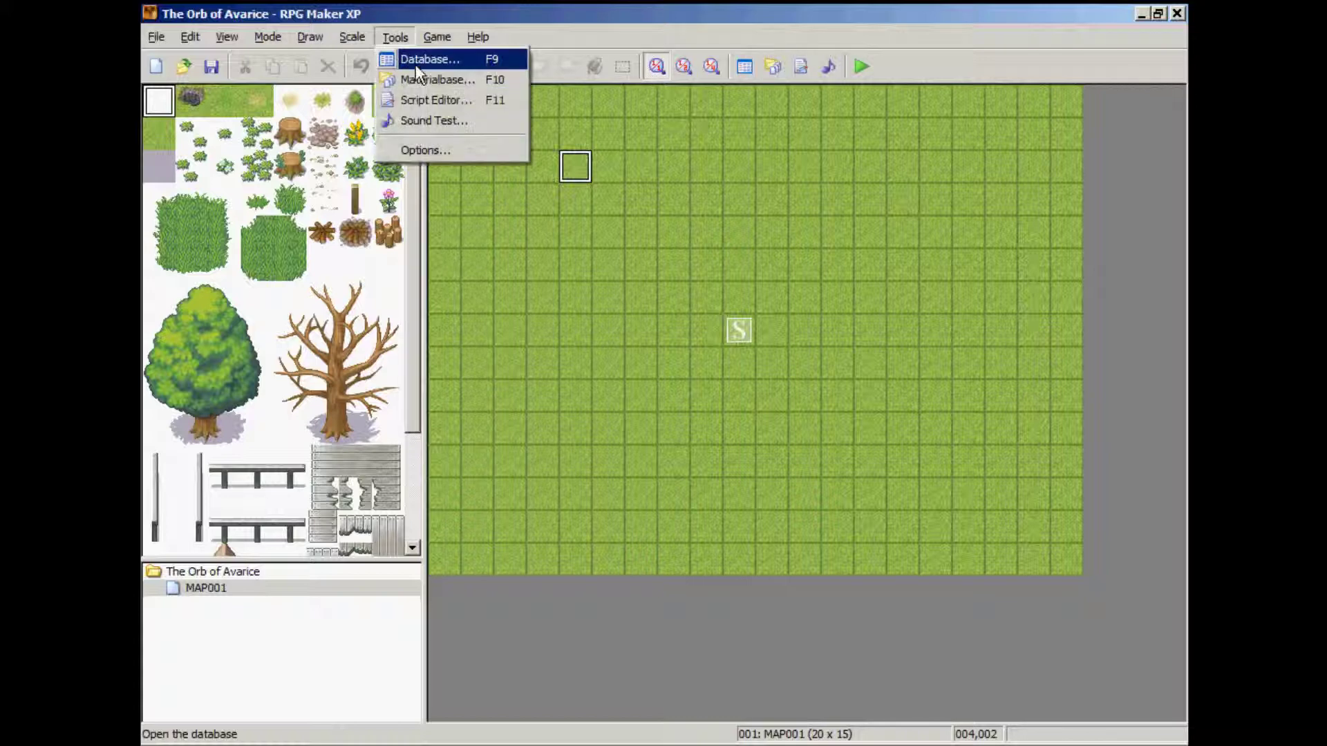
click(415, 81)
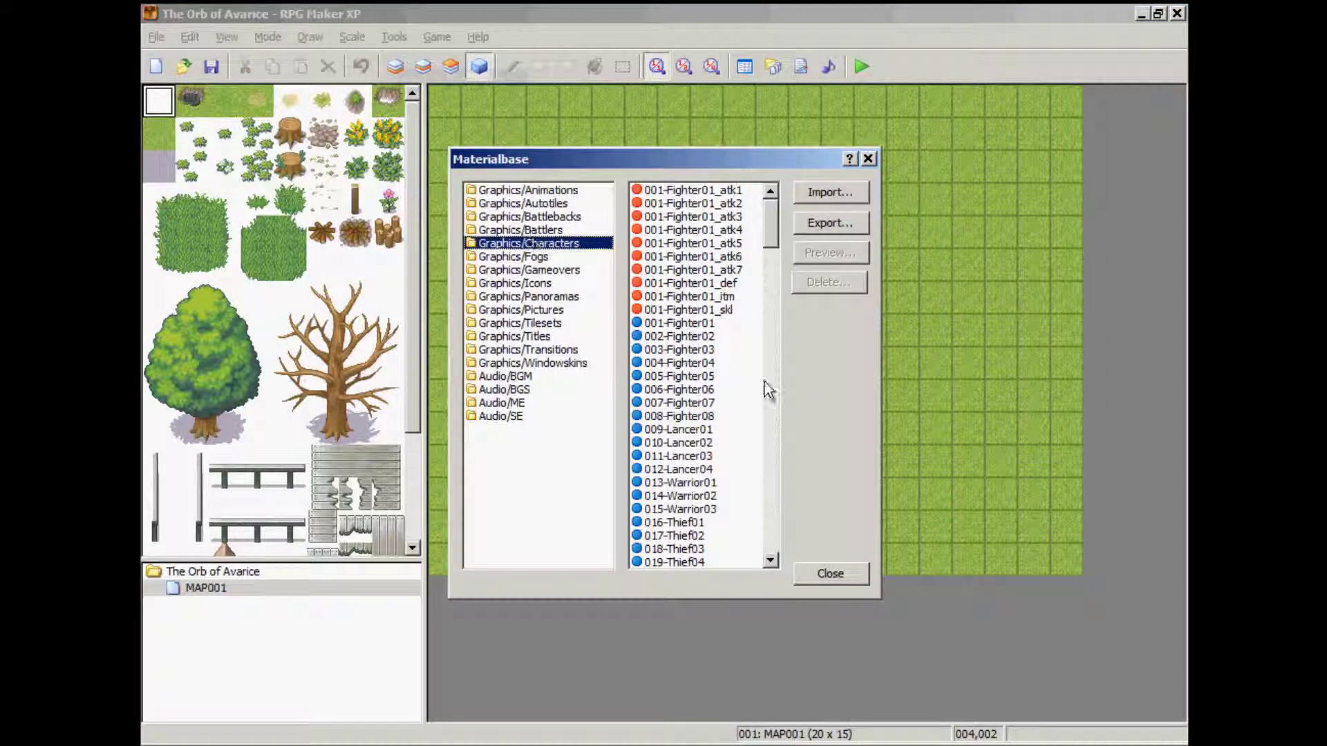
click(830, 574)
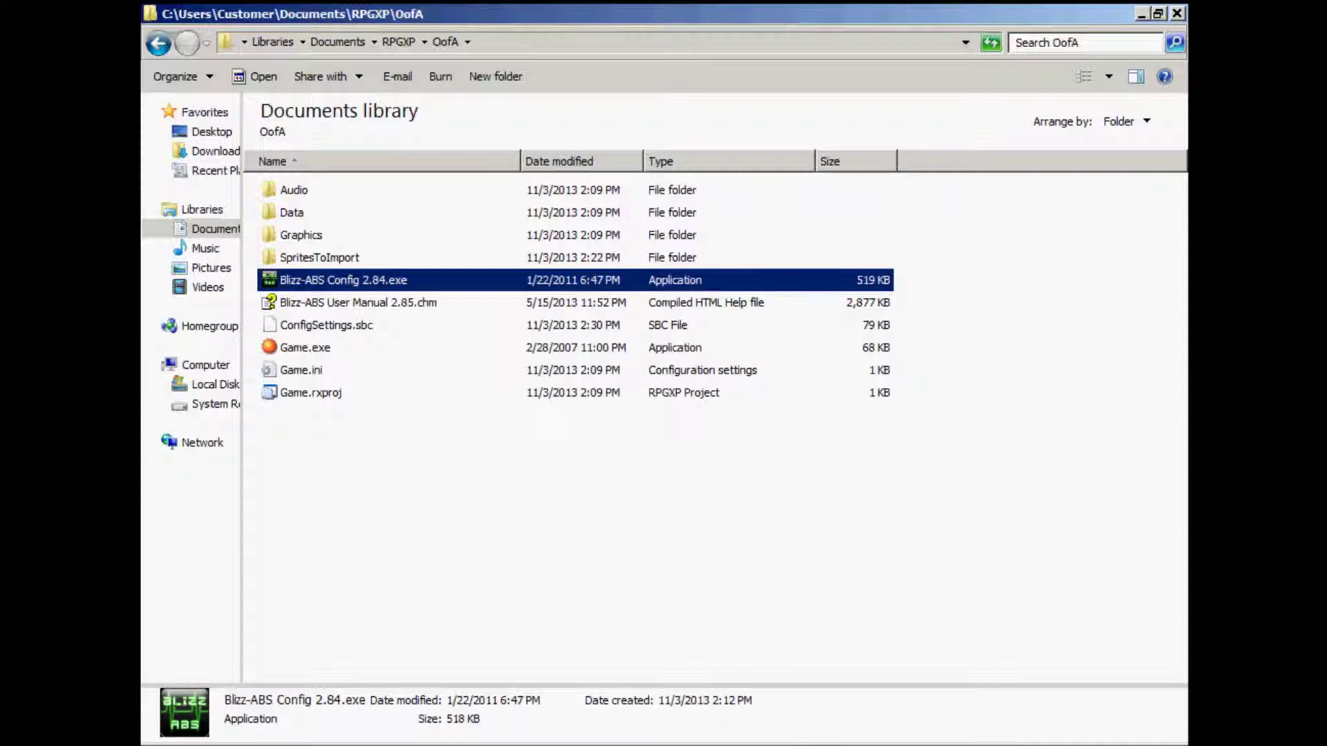
Launch Blizz-ABS Config 2.84 from the OofA project folder and show its Controls settings.
key(Return)
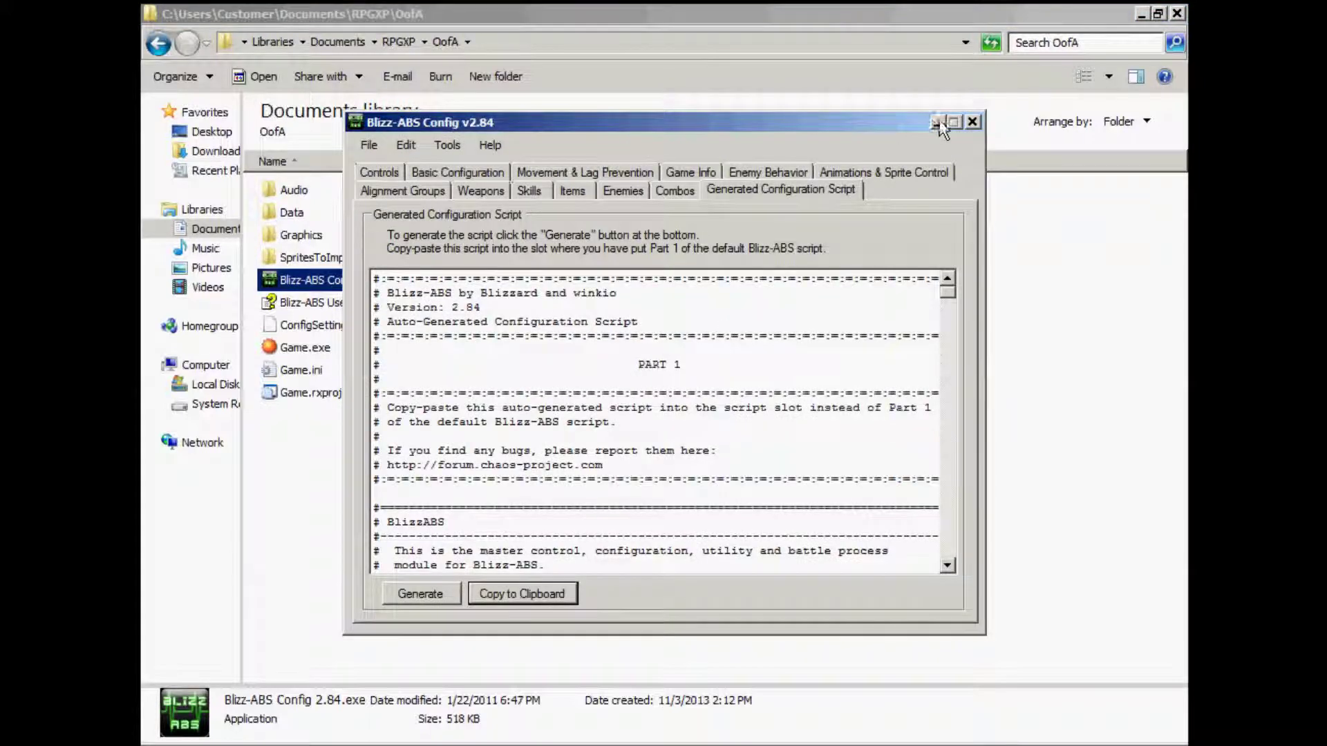
click(381, 174)
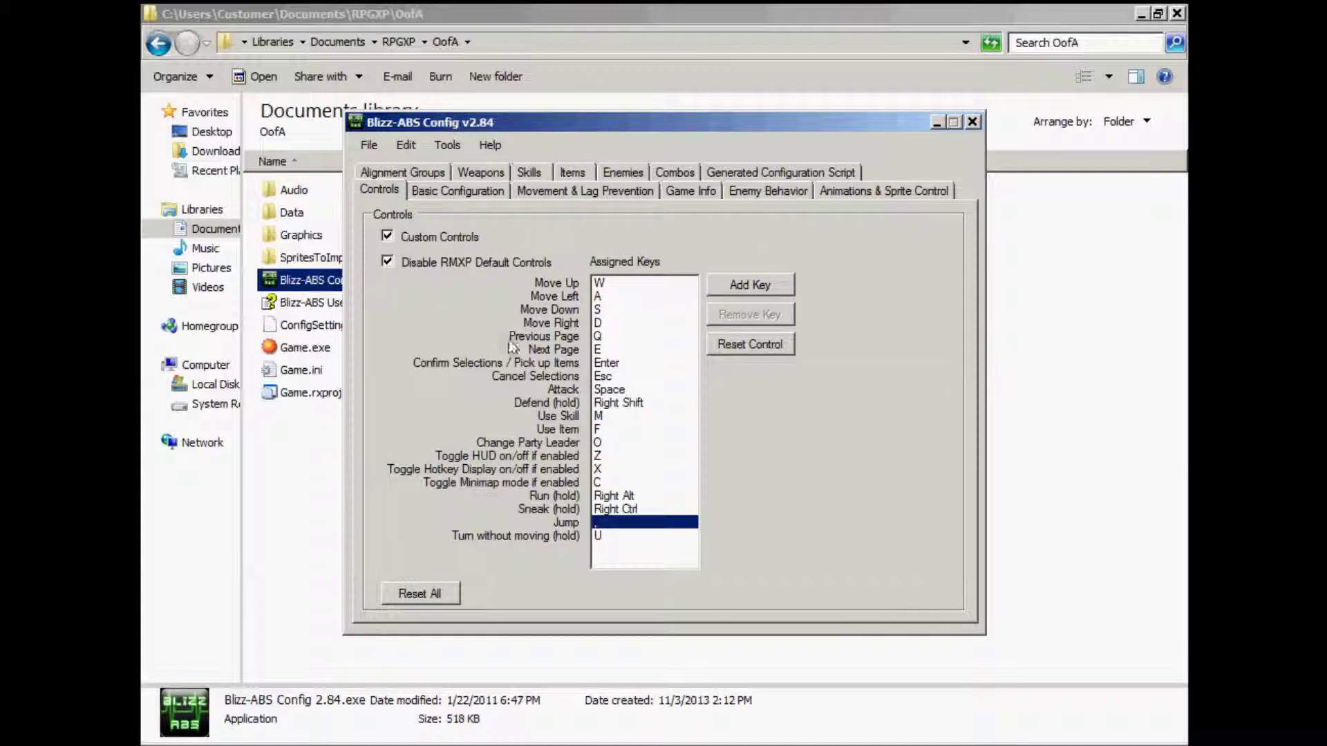
Save the Blizz-ABS configuration as ConfigSettings.sbc in the OofA folder, overwriting the existing file.
click(369, 146)
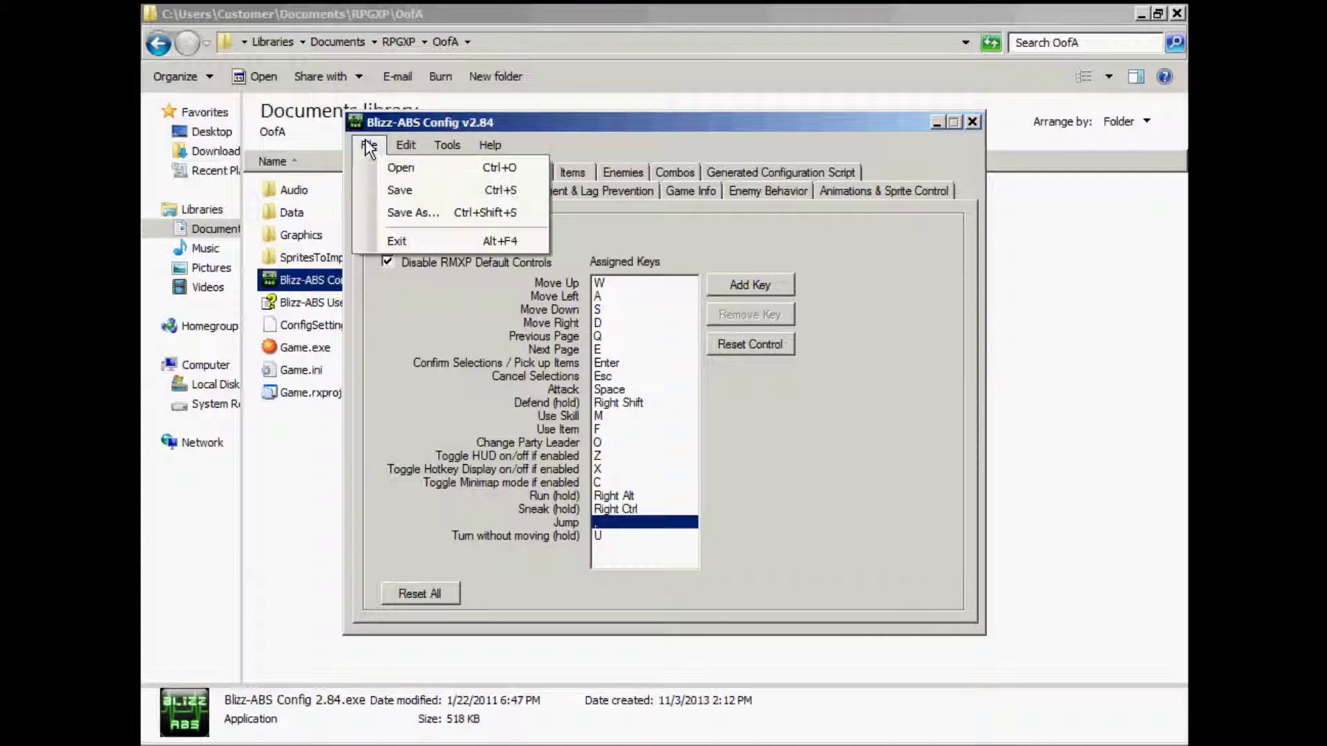
click(409, 212)
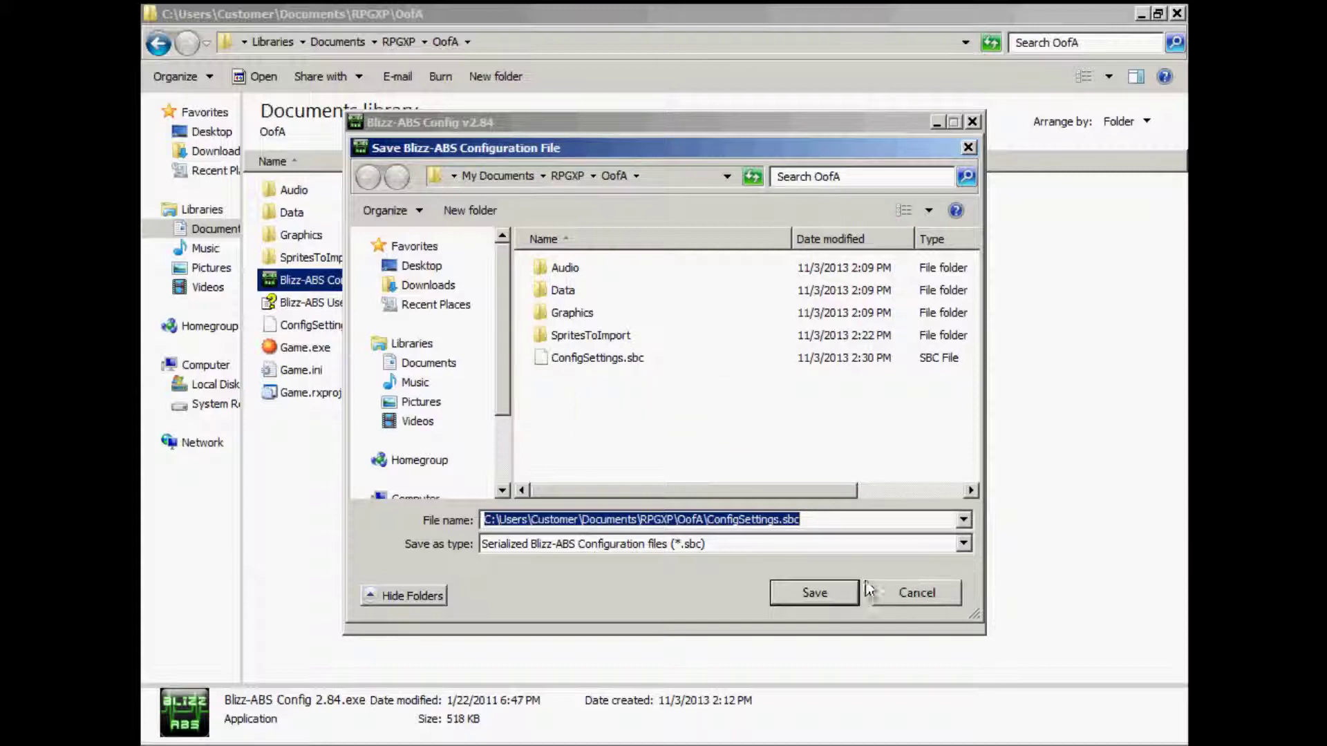
click(846, 592)
click(724, 389)
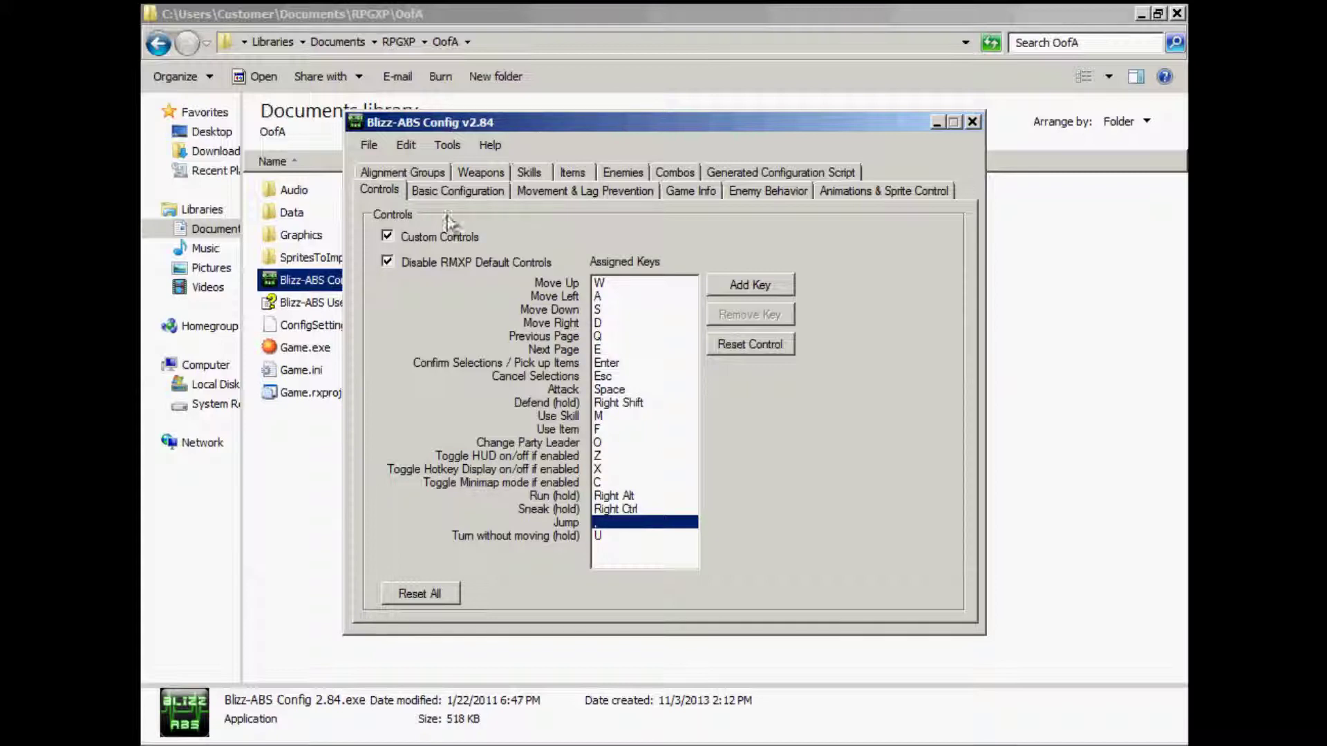
Load the saved ConfigSettings.sbc configuration file from the OofA folder.
click(368, 147)
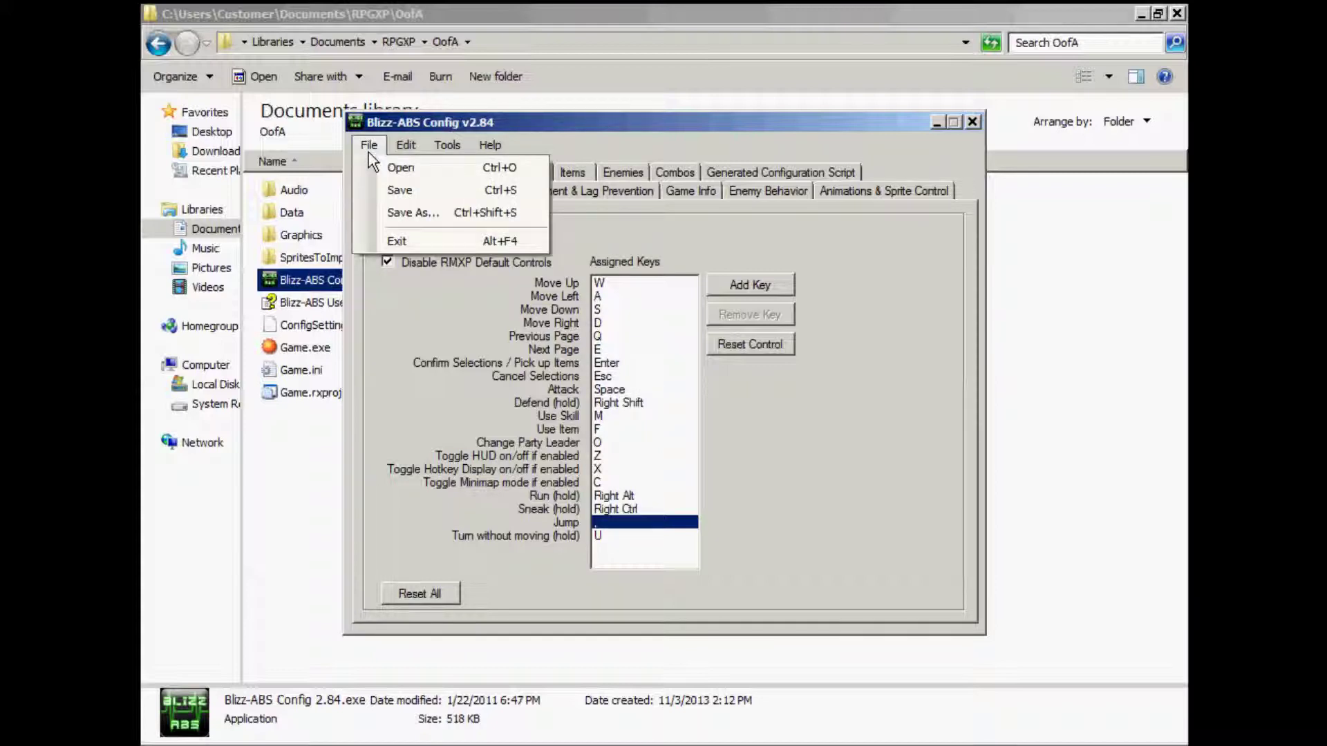
click(382, 168)
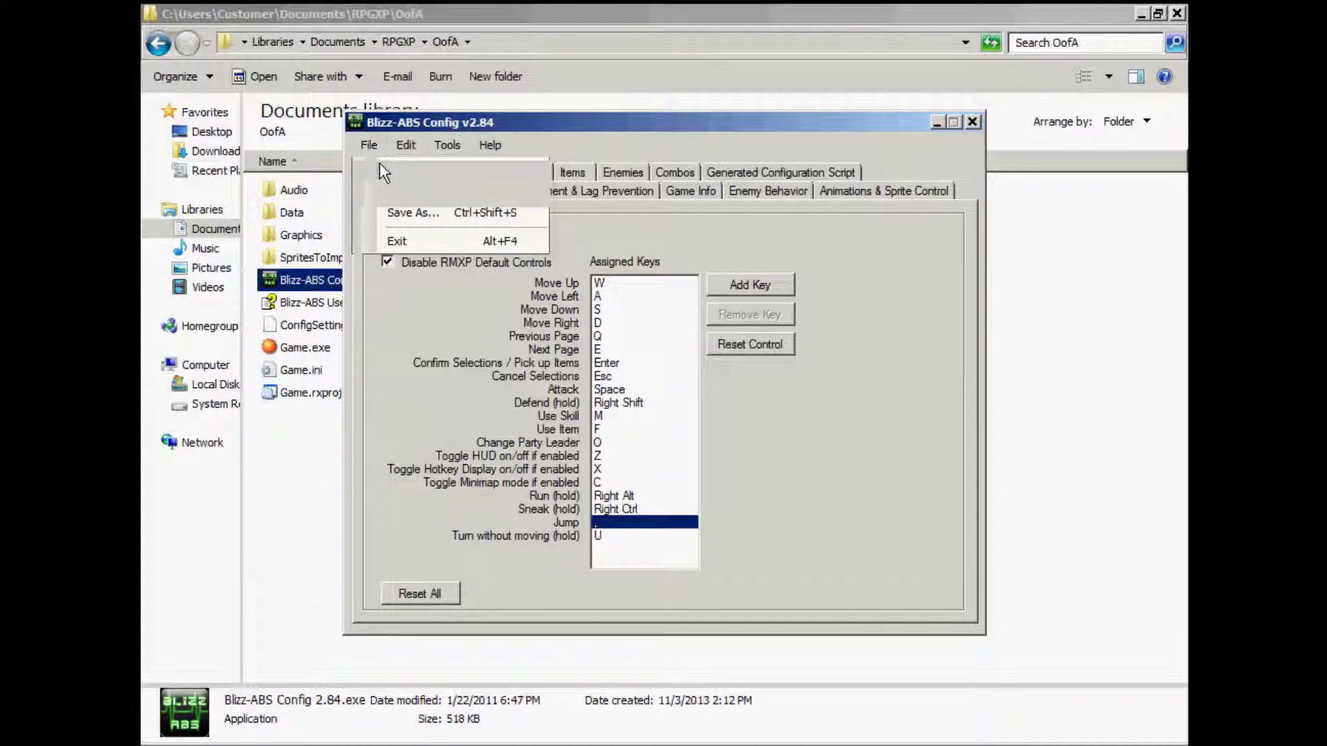
click(618, 365)
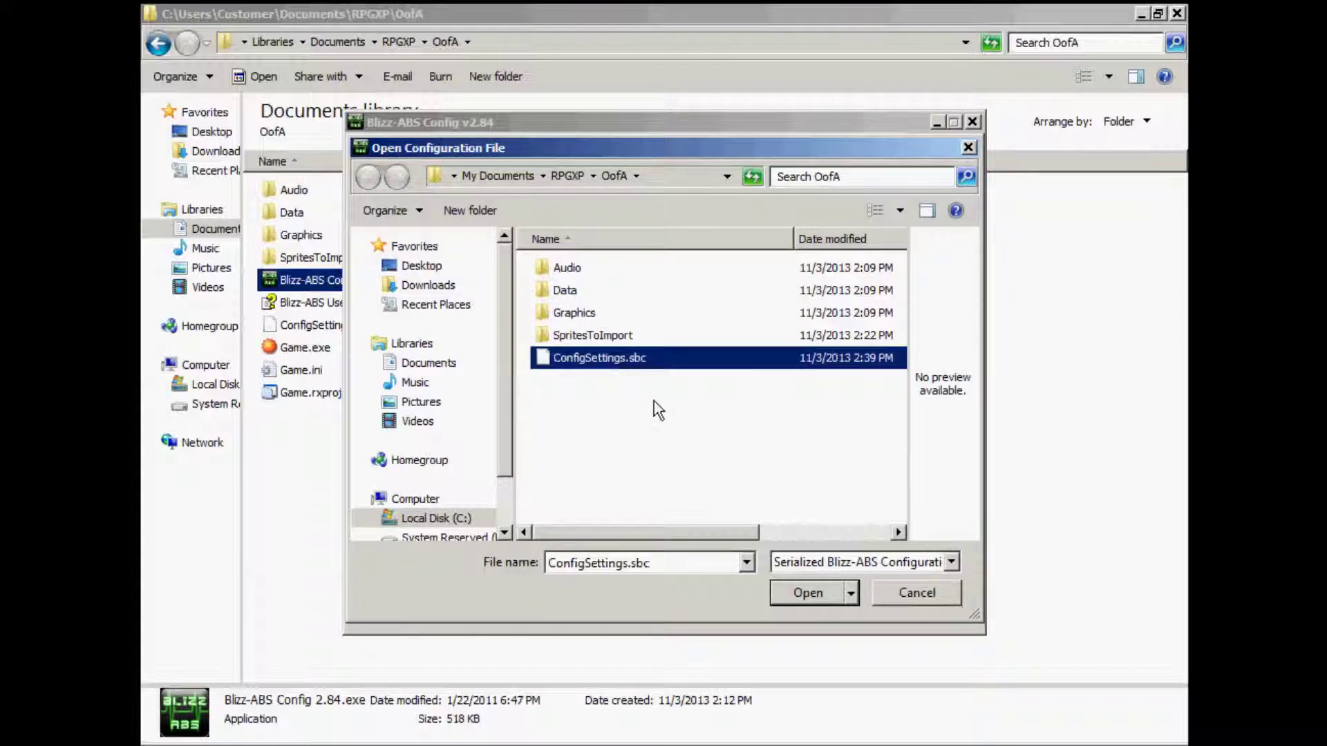
click(790, 593)
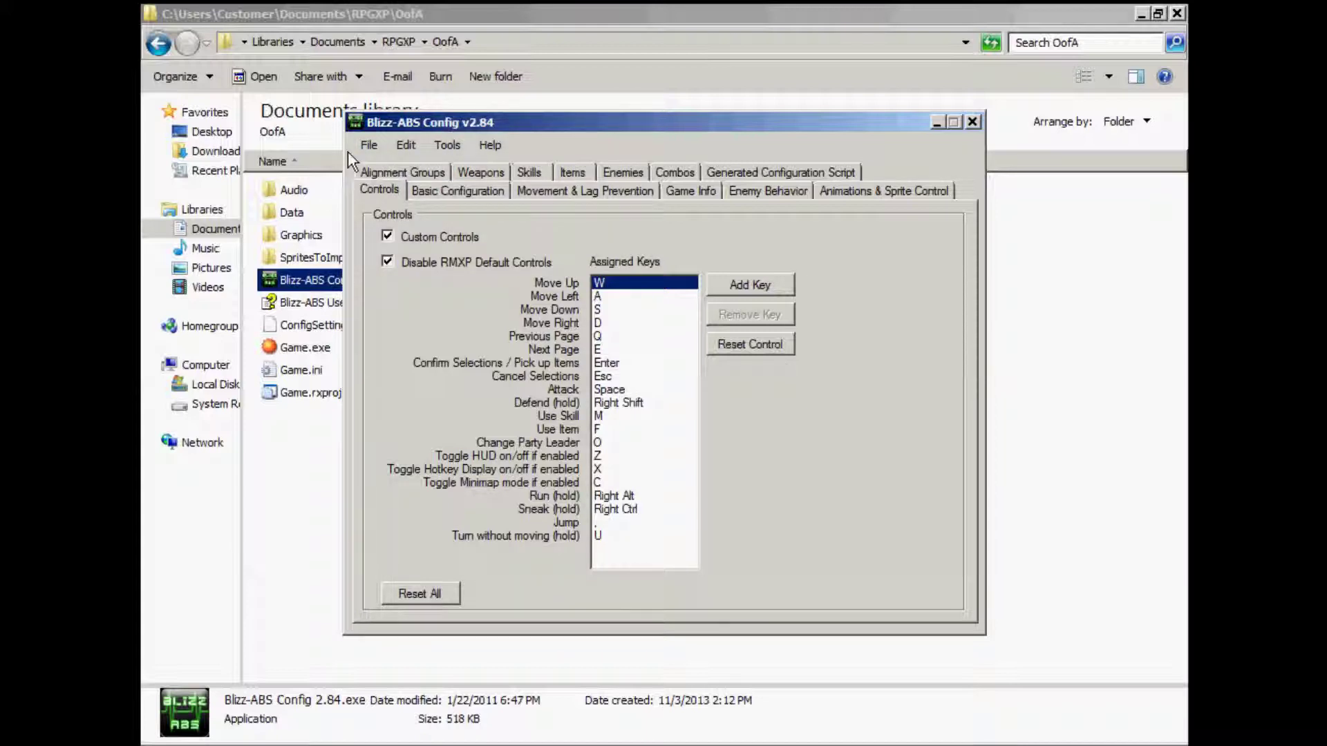
Generate the Blizz-ABS configuration script and copy it to the clipboard.
click(448, 145)
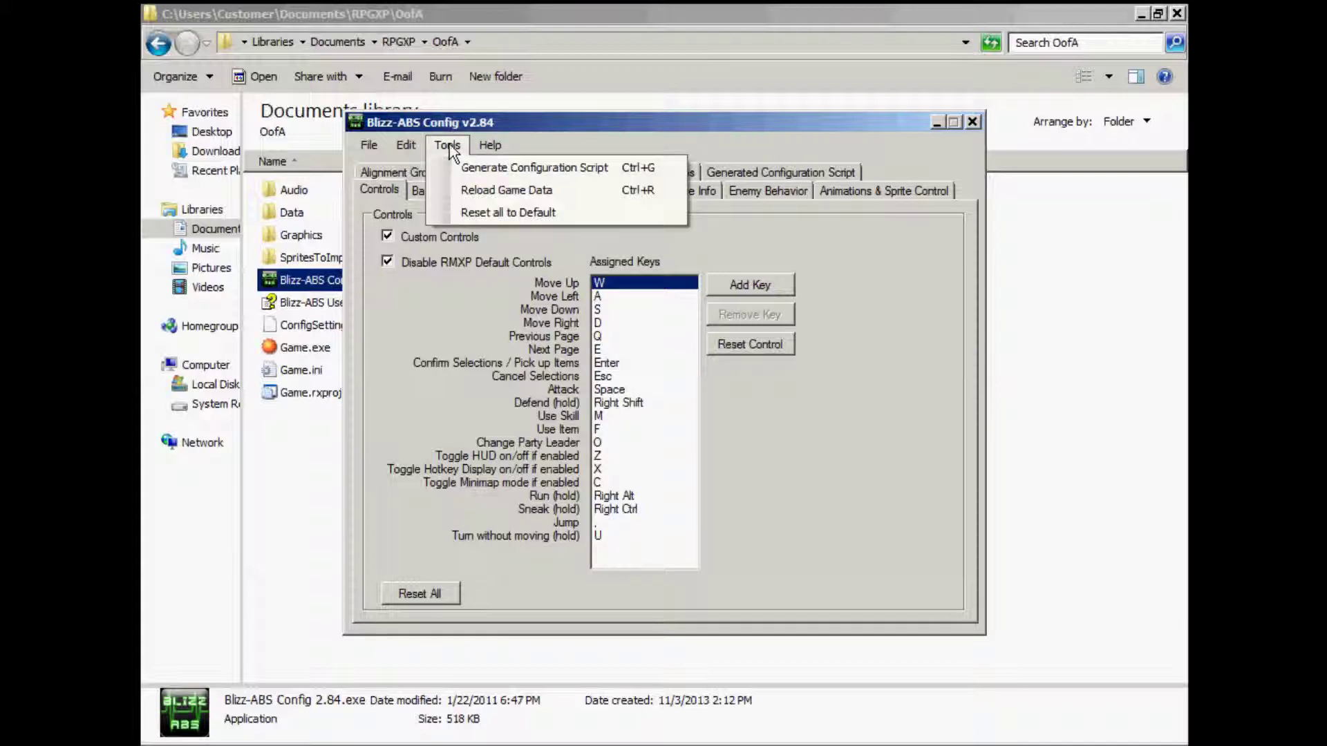
click(464, 169)
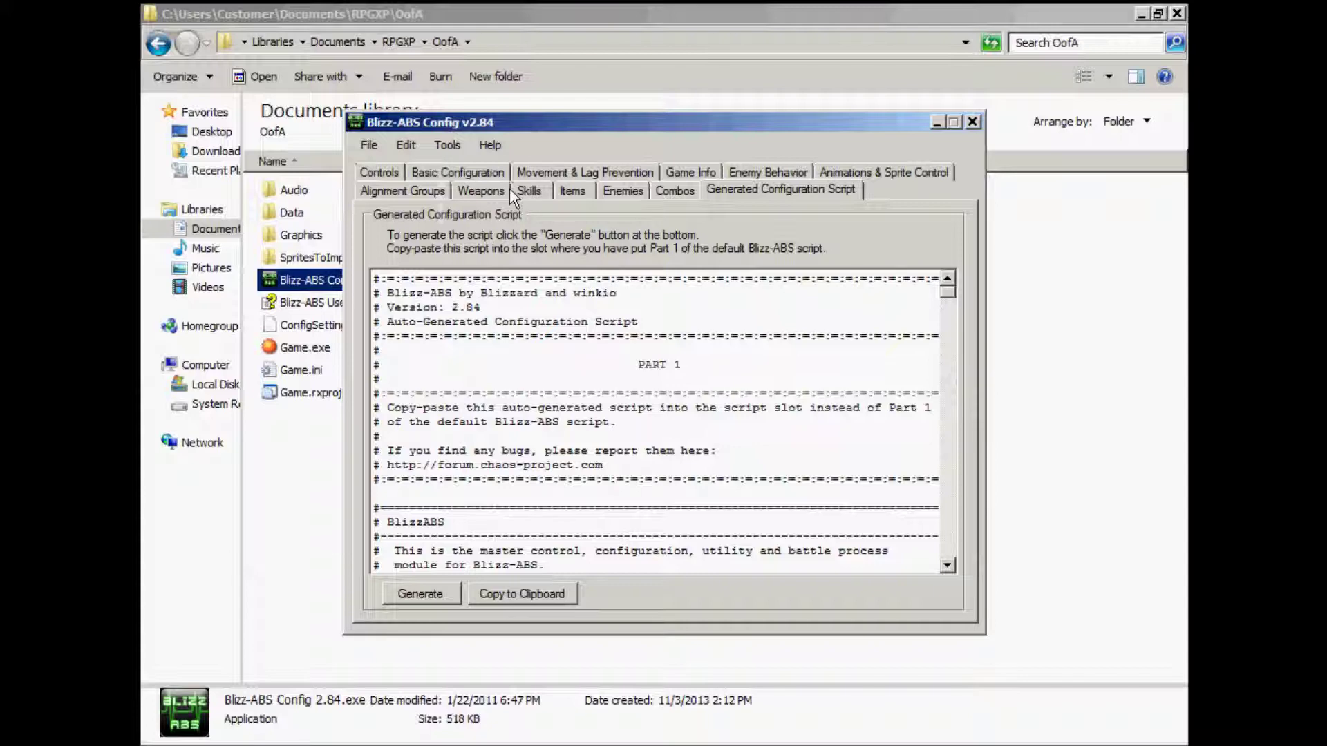
click(674, 191)
click(745, 191)
click(514, 595)
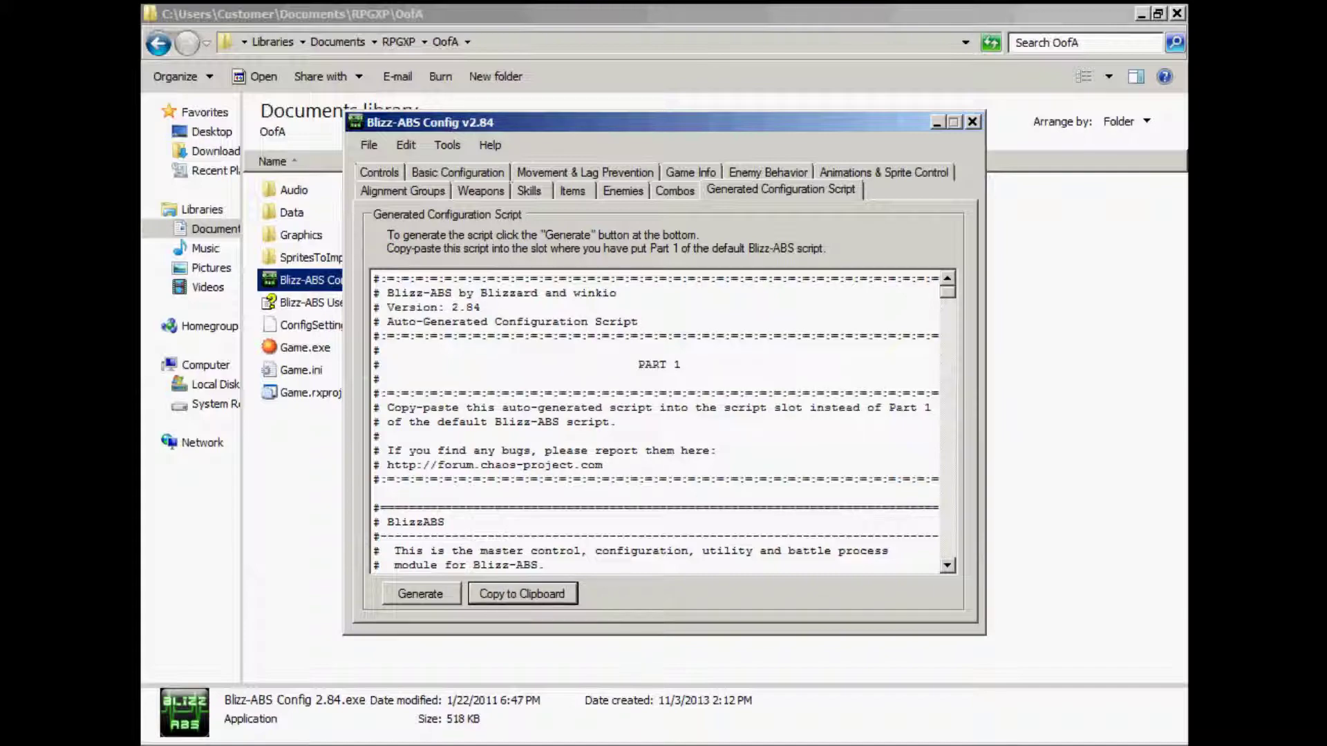
Switch to RPG Maker XP, replace the whole Blizz1 script with the copied configuration script, and apply the change.
click(736, 719)
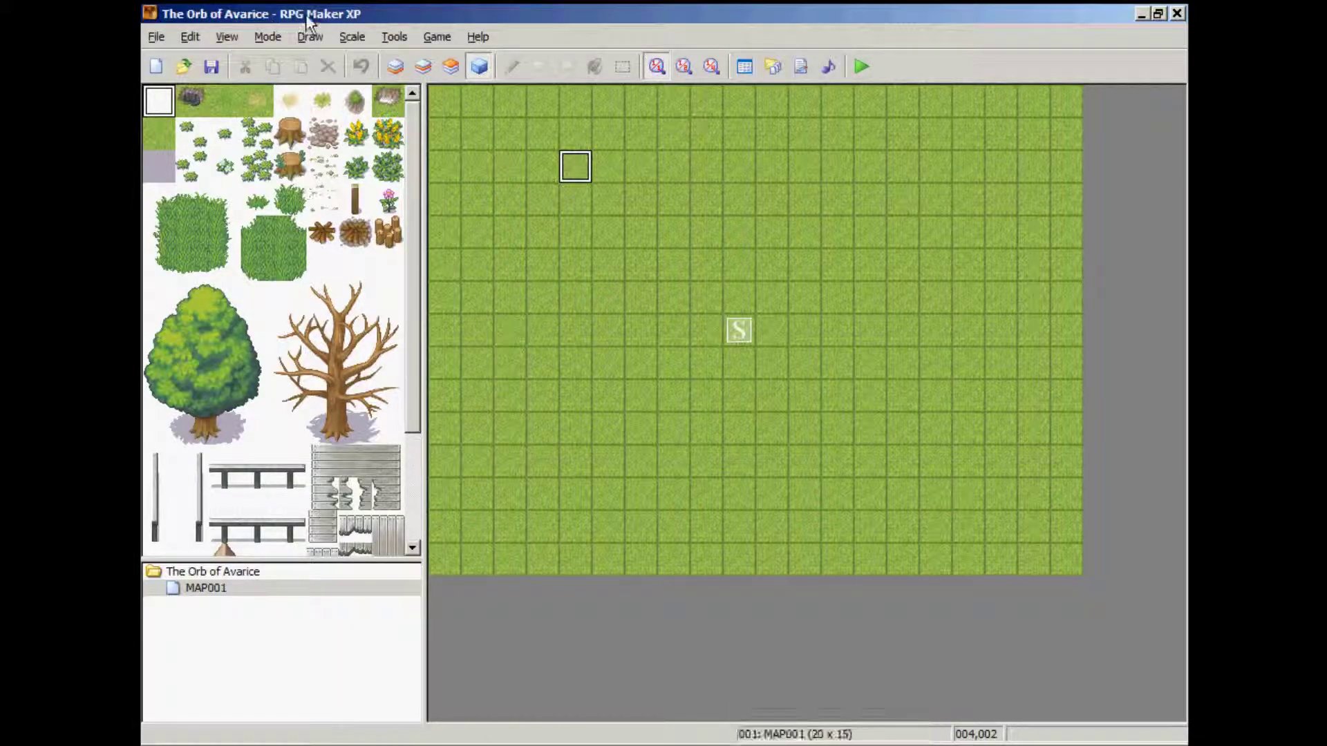
click(396, 37)
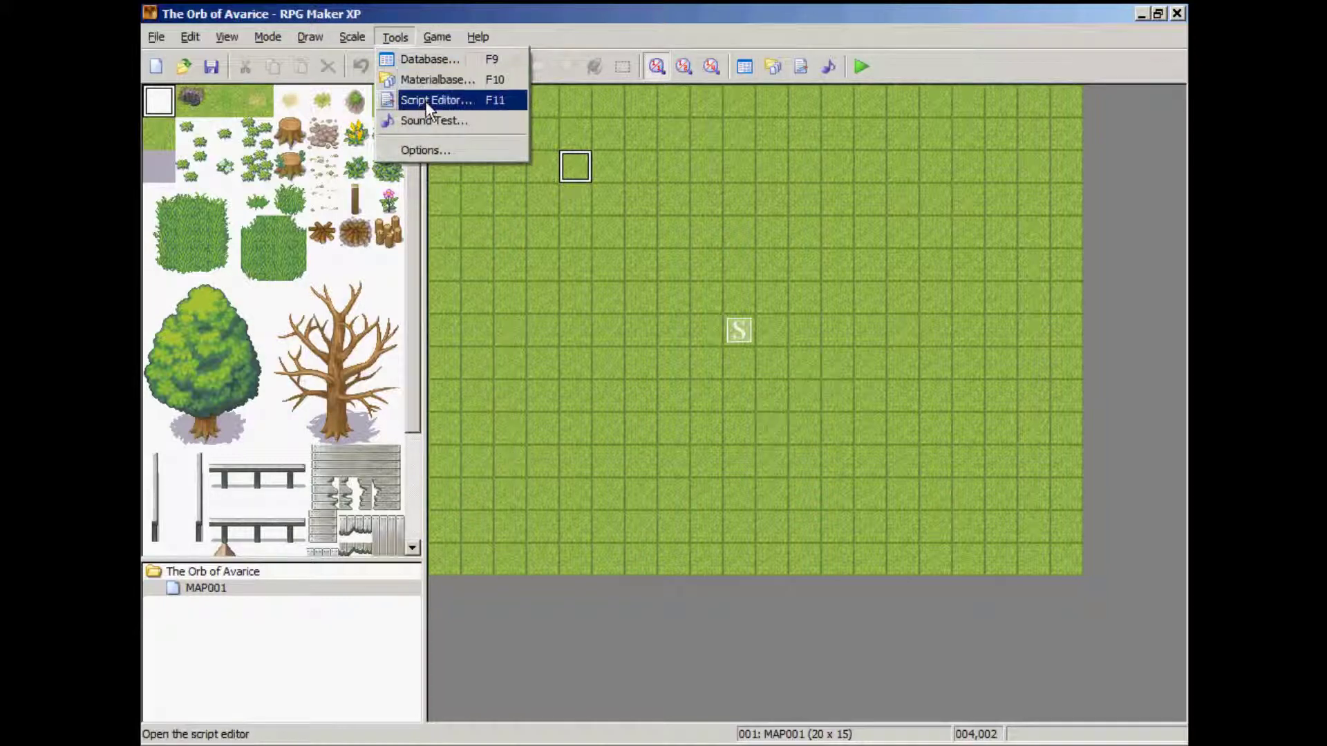
click(415, 98)
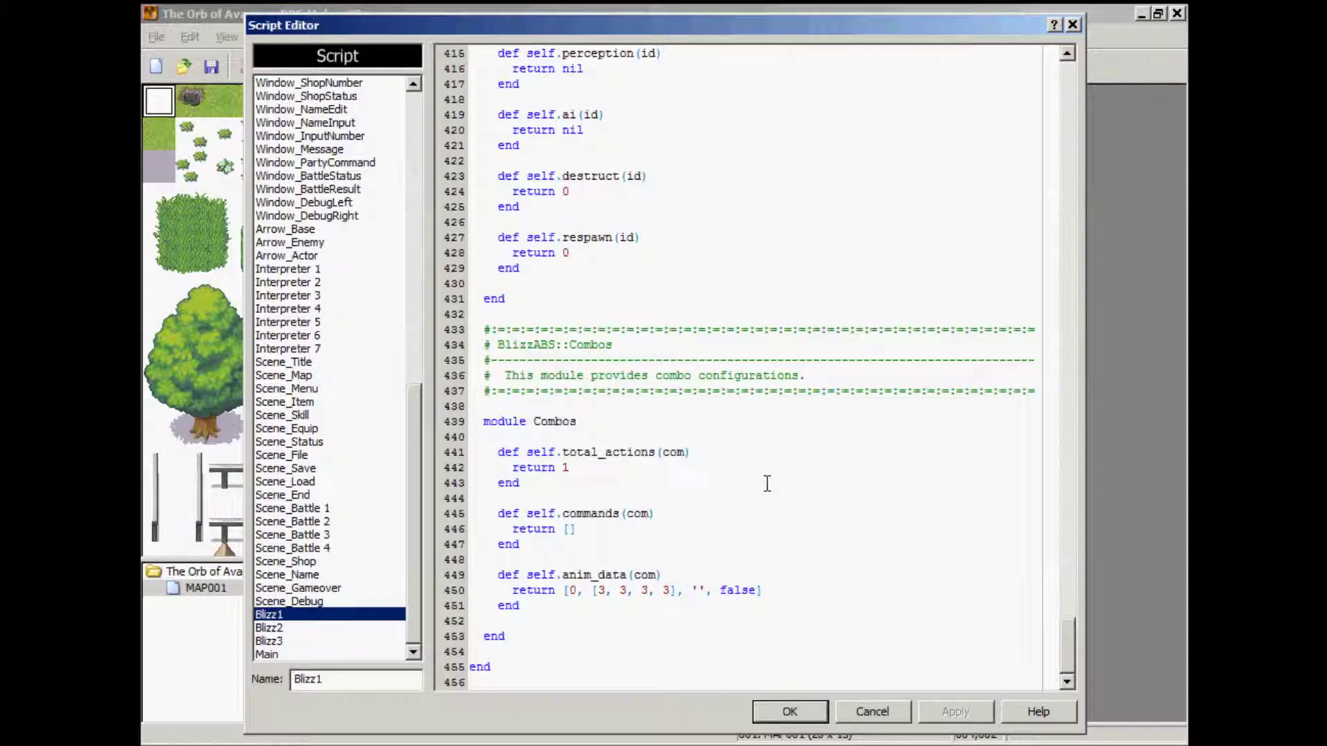
click(792, 471)
key(ctrl+a)
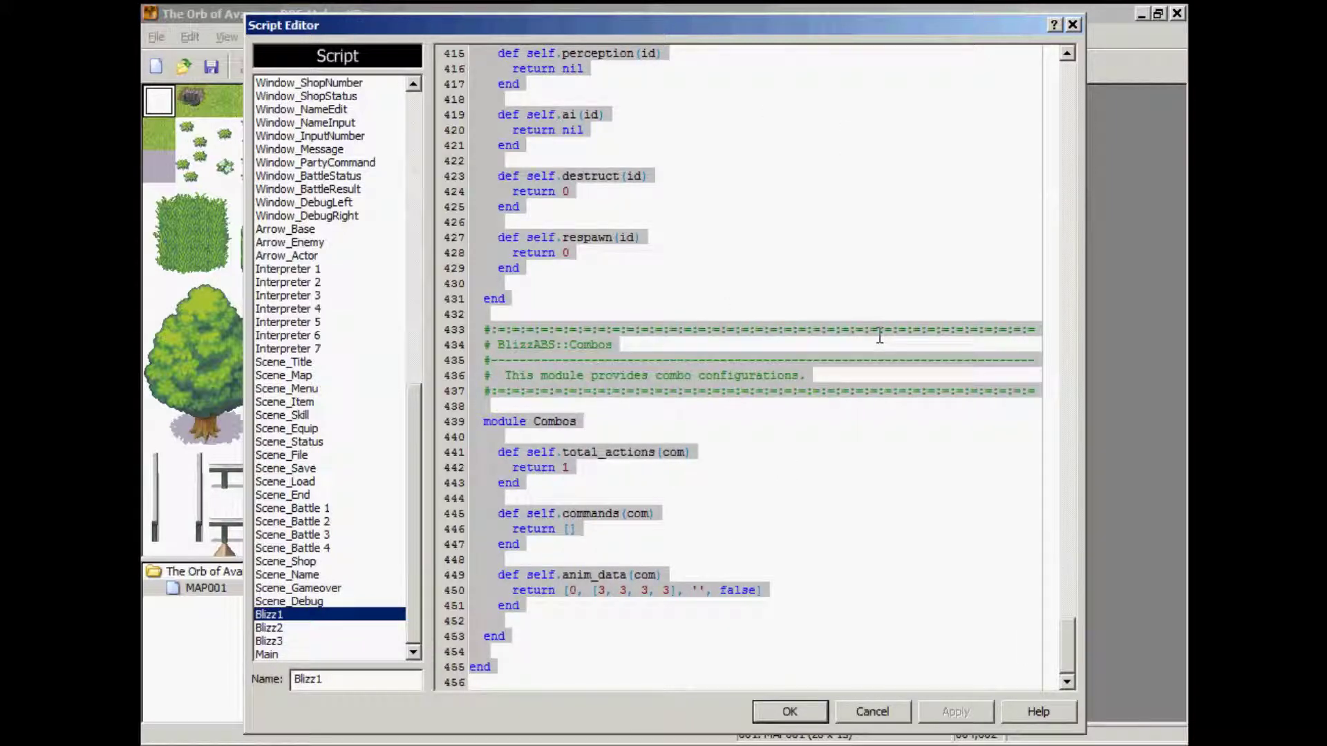
key(ctrl+v)
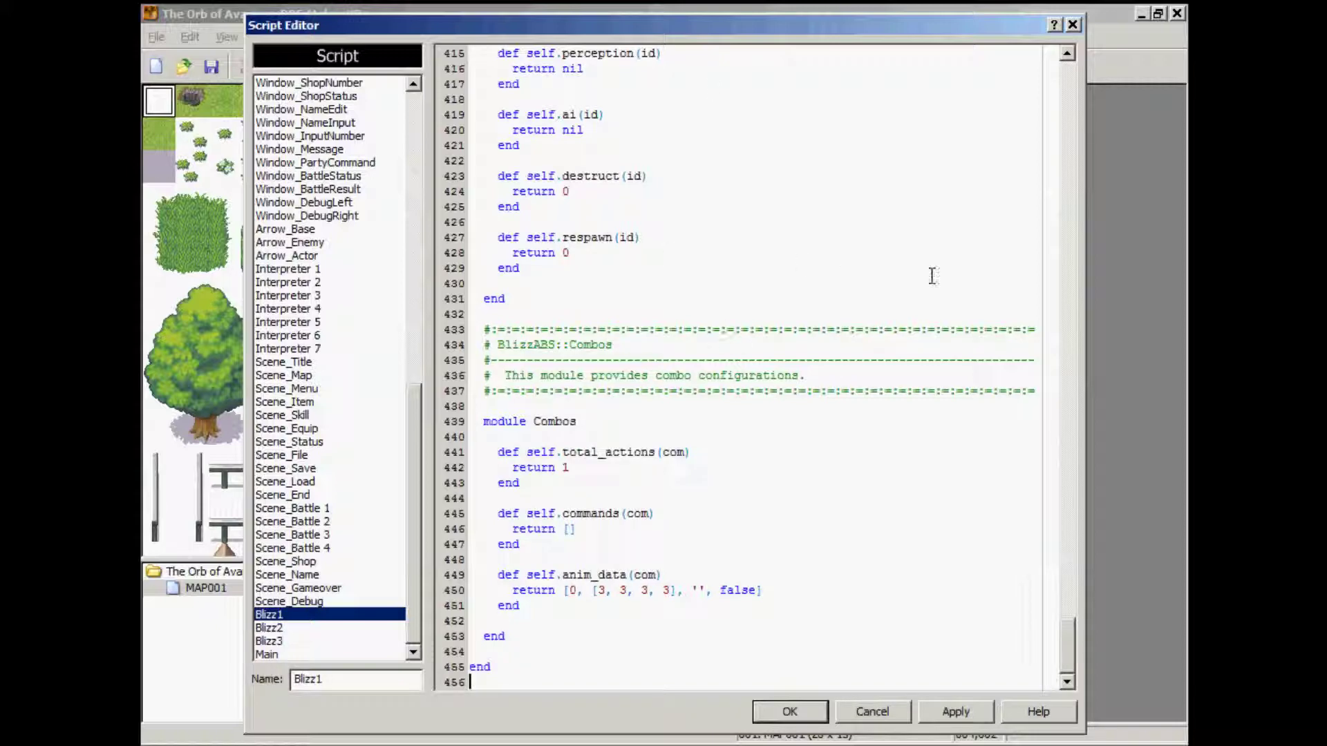
click(956, 711)
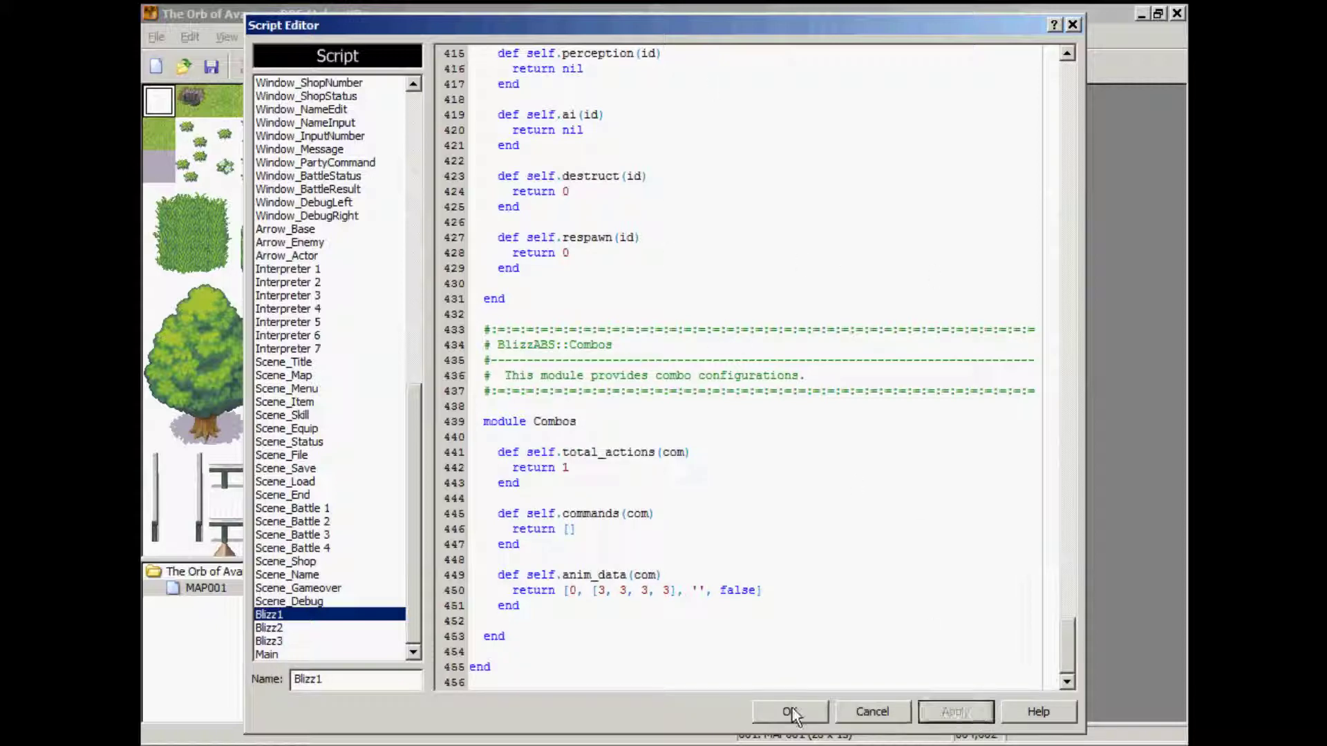
click(791, 712)
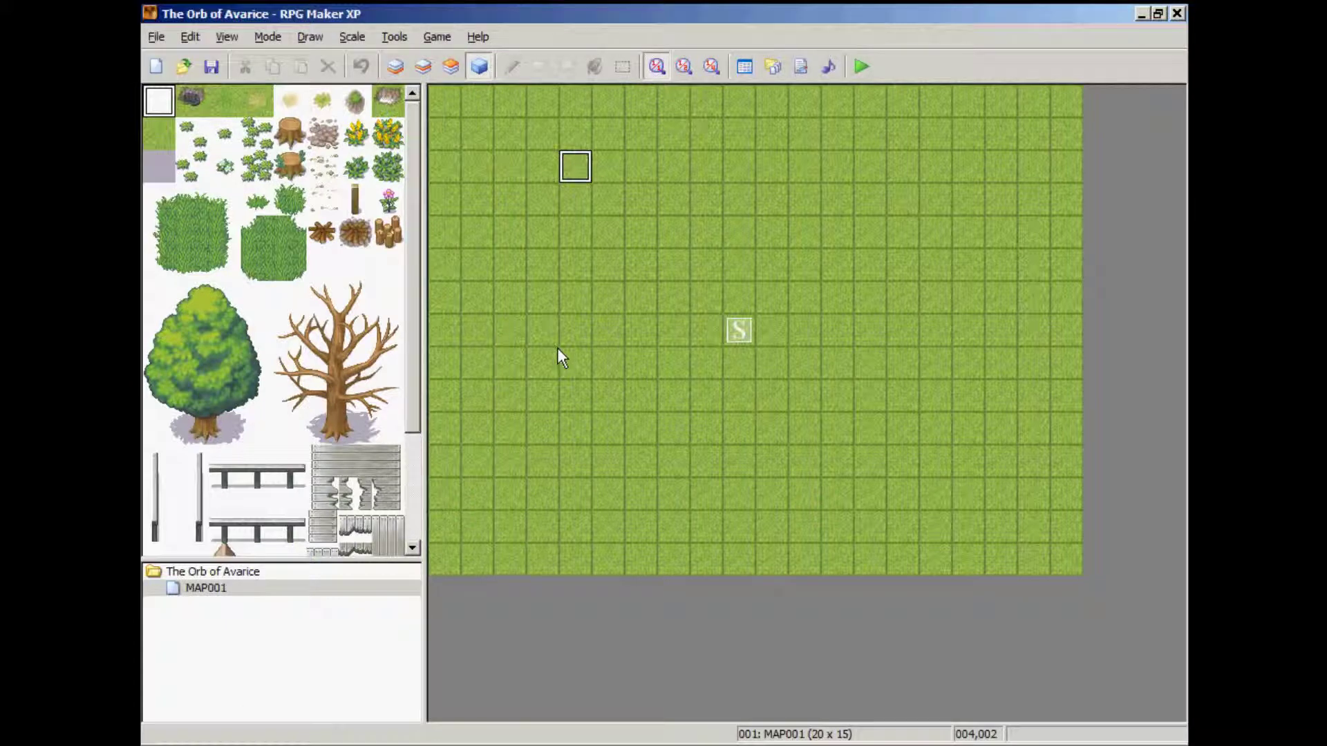